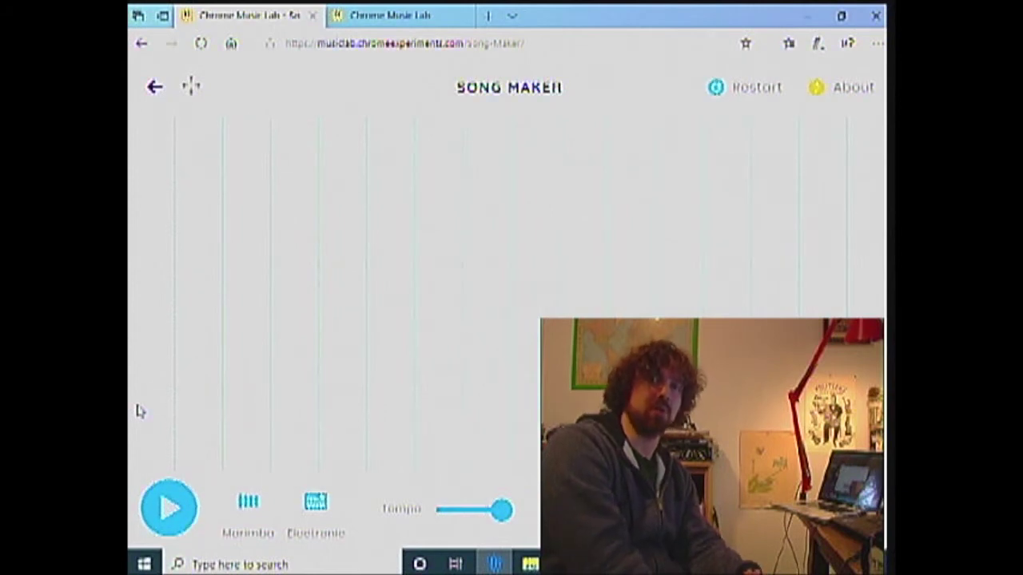
Place five red notes along one low row, one in every other column.
left_click(138, 406)
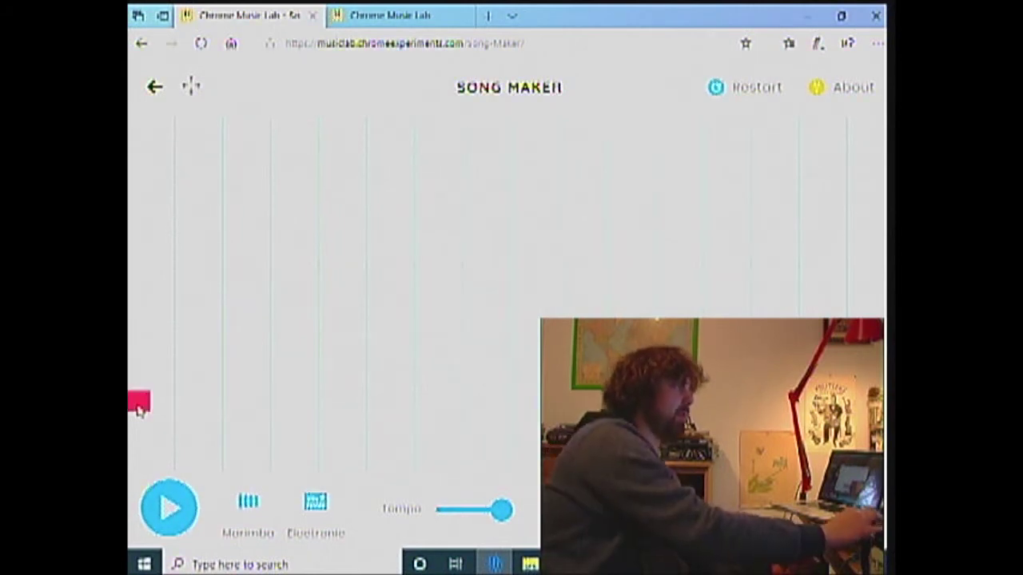
left_click(234, 404)
left_click(324, 403)
left_click(425, 403)
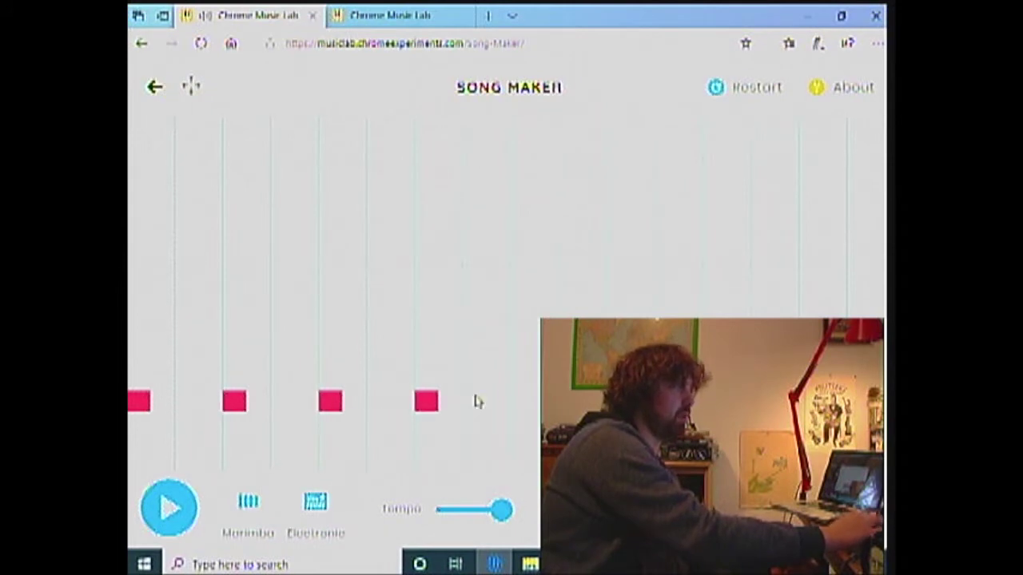
left_click(520, 401)
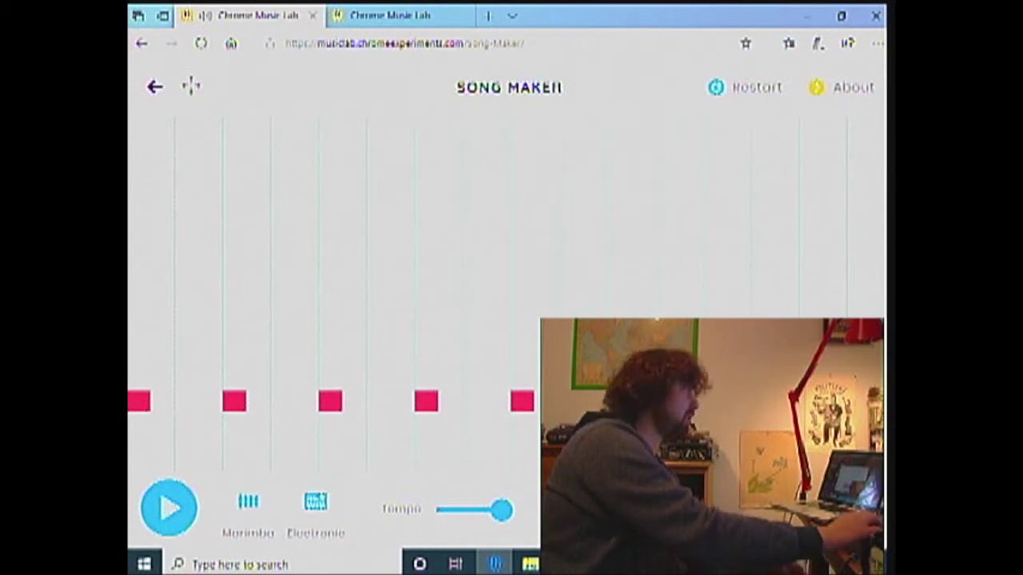
left_click(140, 401)
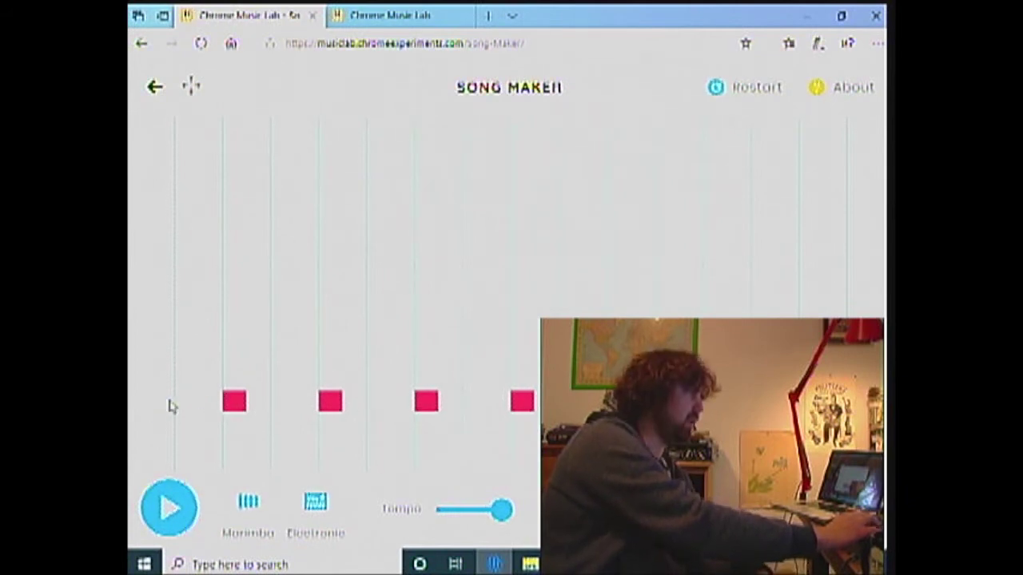
left_click(141, 404)
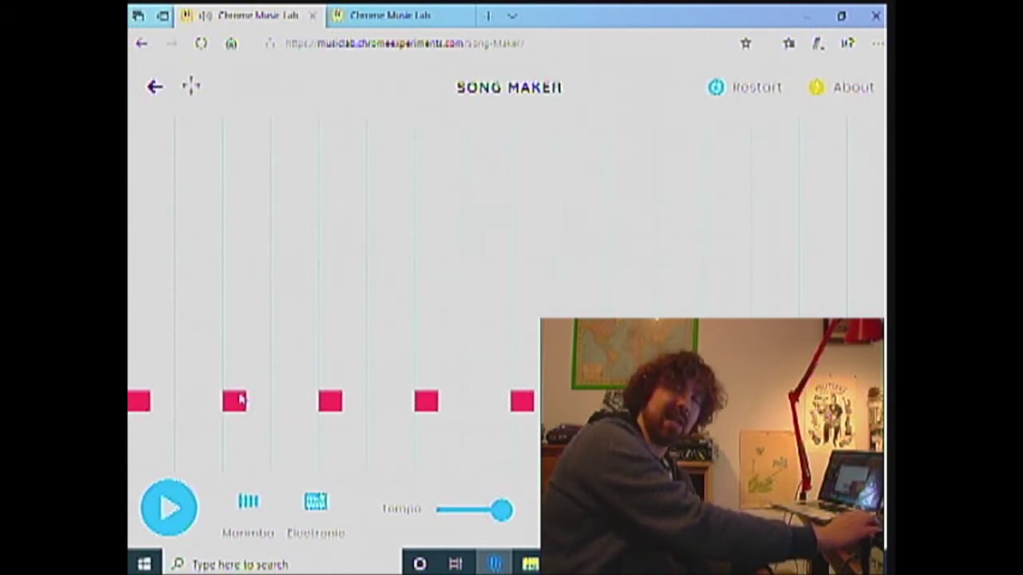
Add an orange note one step higher, just after the second red note.
left_click(240, 385)
left_click(240, 385)
left_click(280, 384)
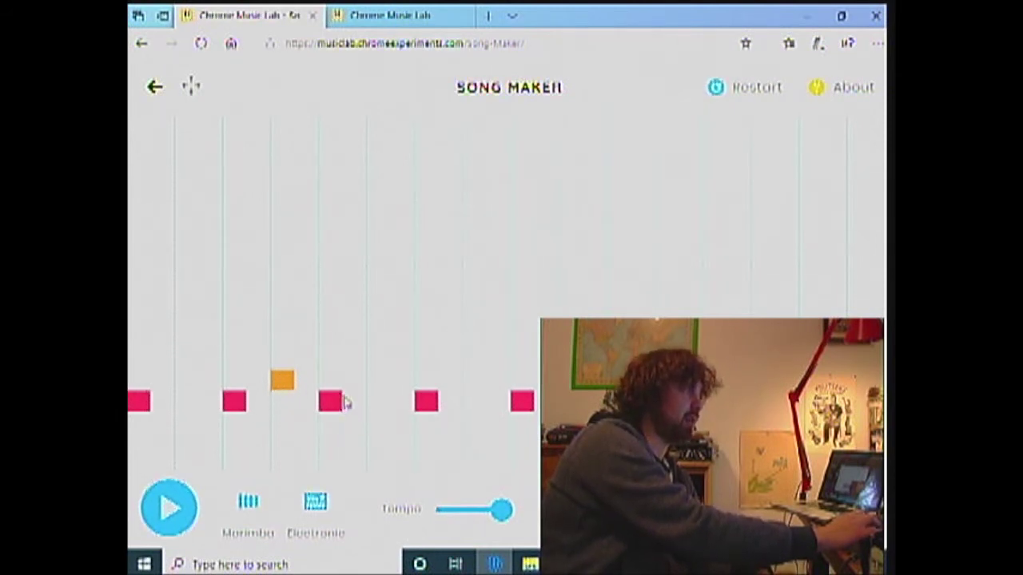
Add yellow, green, teal, purple, pink and red notes, each one row higher, climbing to the top right.
left_click(378, 360)
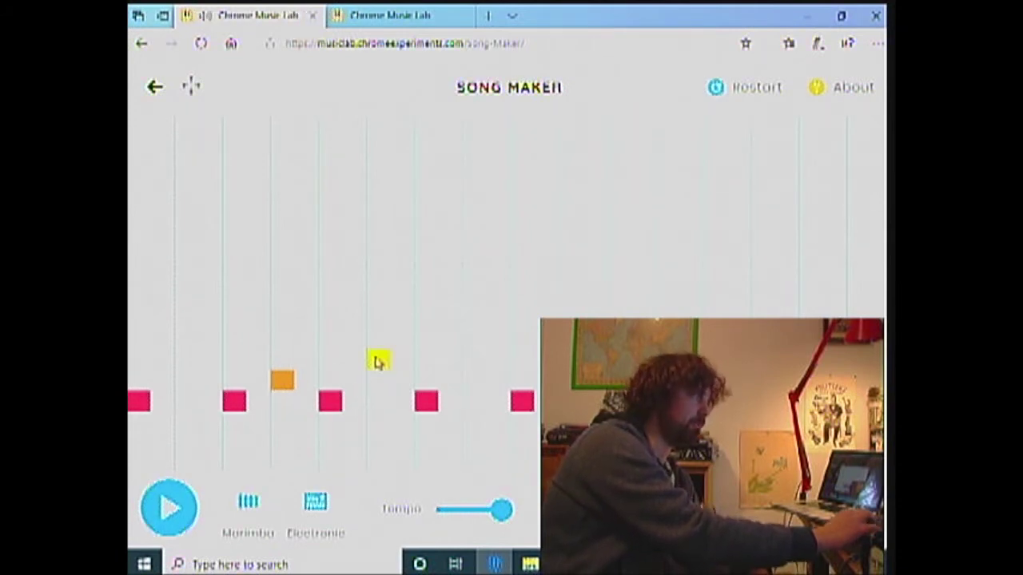
left_click(475, 339)
left_click(570, 313)
left_click(659, 297)
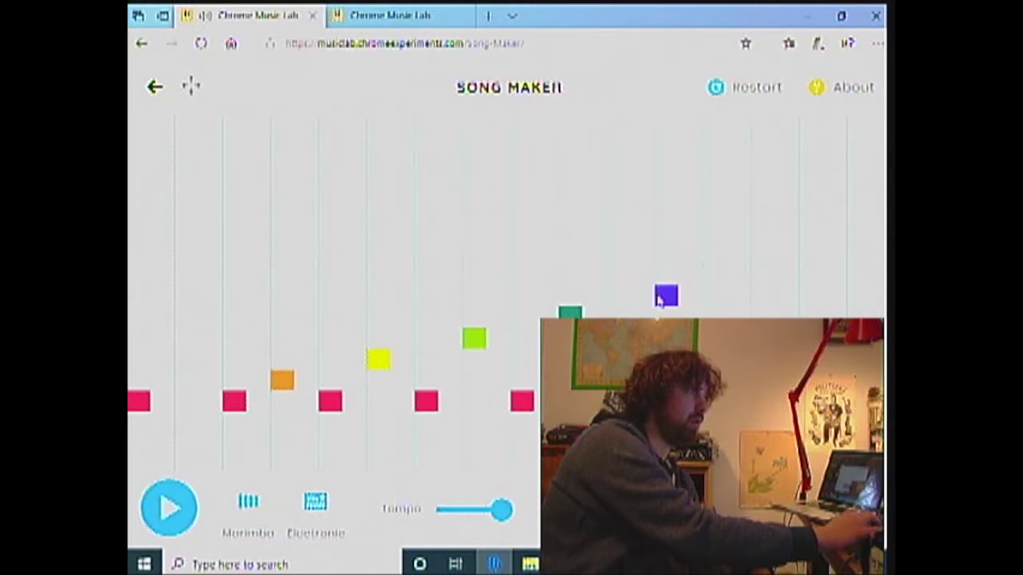
left_click(762, 280)
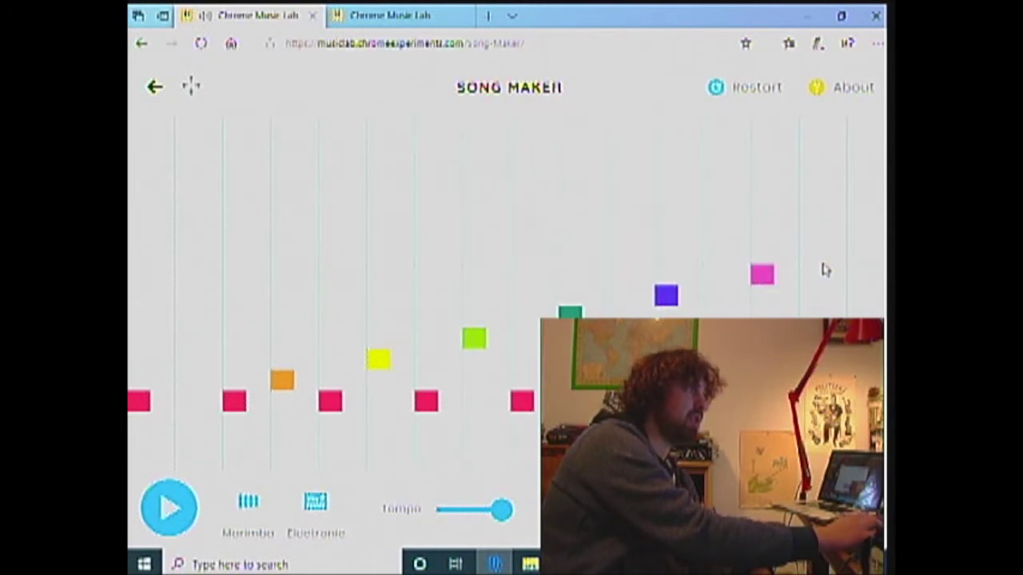
left_click(856, 256)
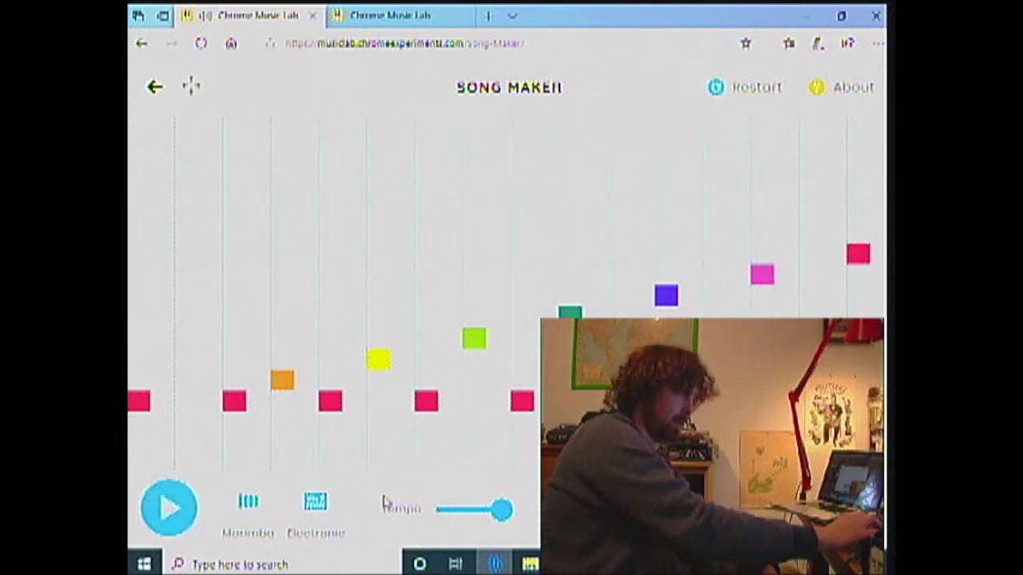
Lower the tempo slightly, play and stop the melody, then toggle one high note off and on.
left_click_drag(509, 514, 474, 511)
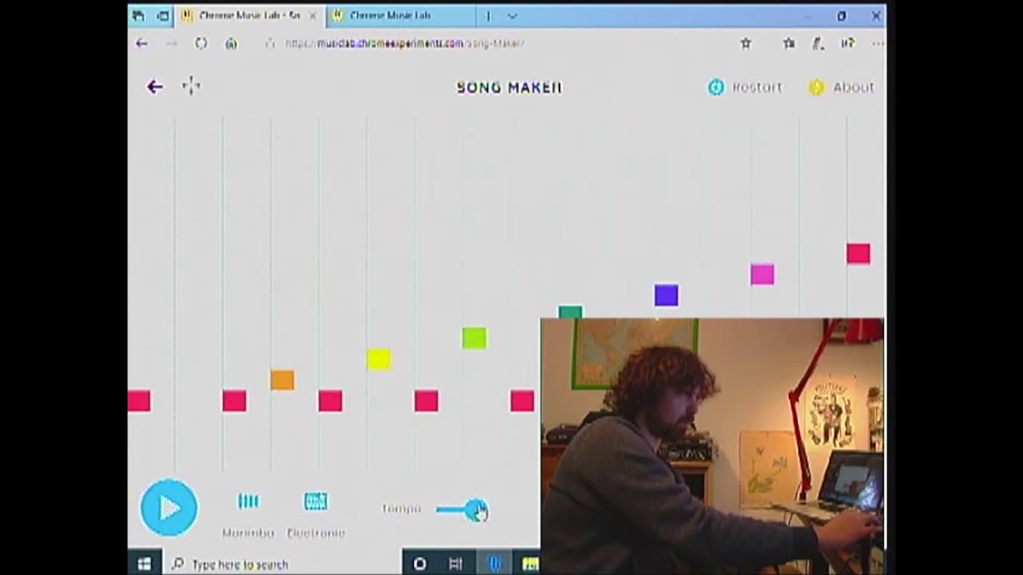
left_click(169, 511)
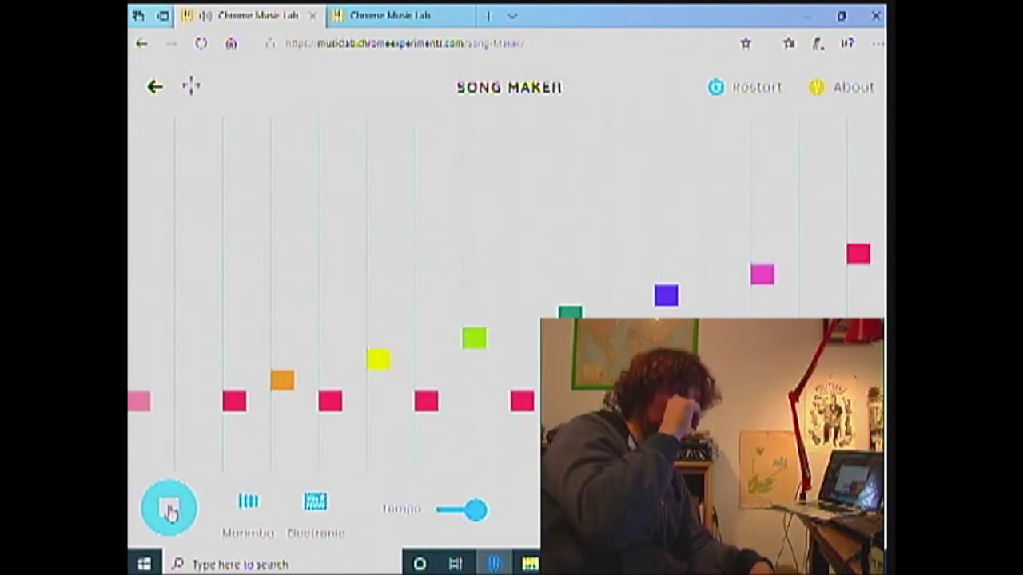
left_click(169, 510)
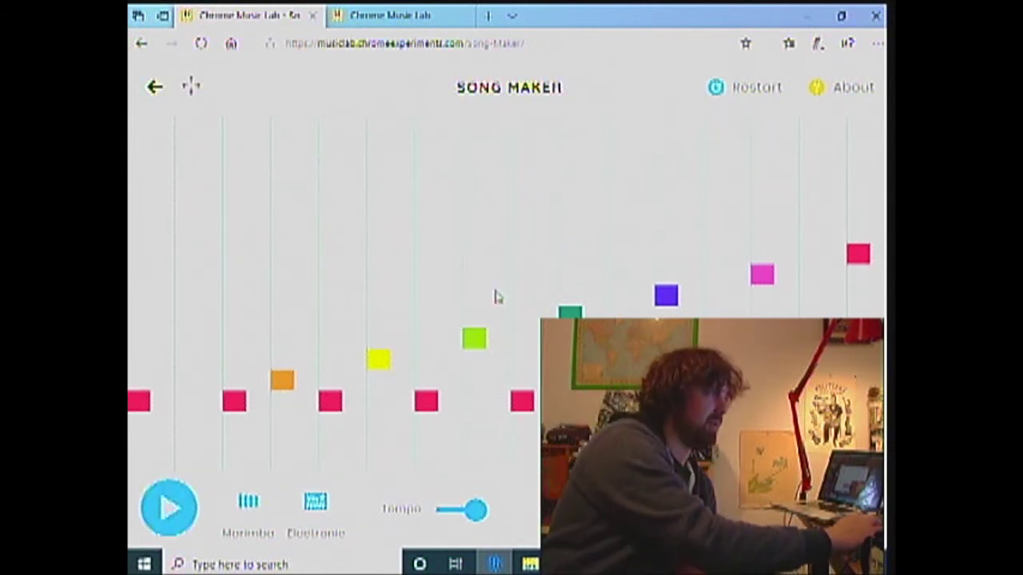
left_click(769, 274)
left_click(766, 275)
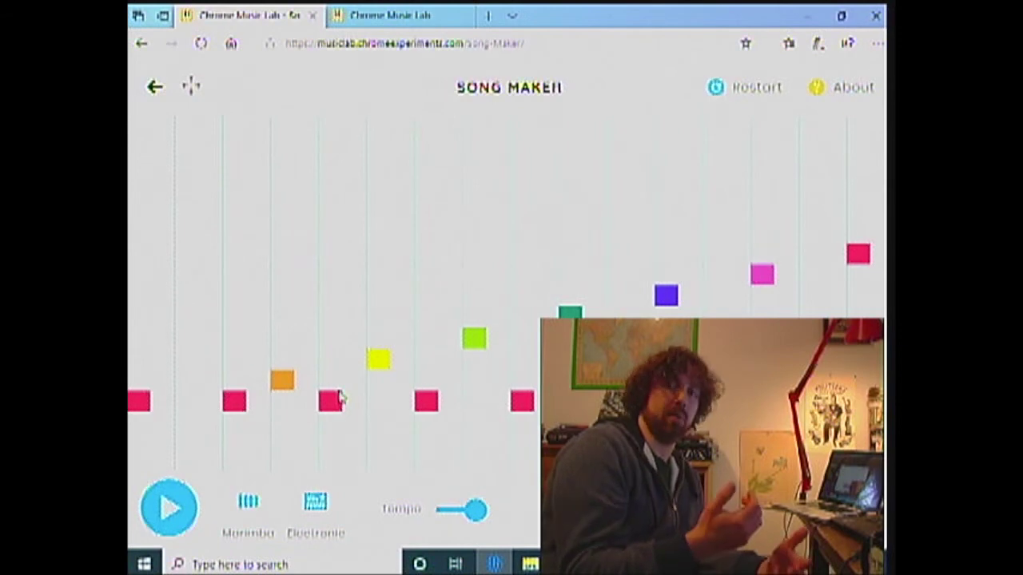
Shift the orange, green and teal notes one column left above the red beats, removing yellow.
left_click(236, 381)
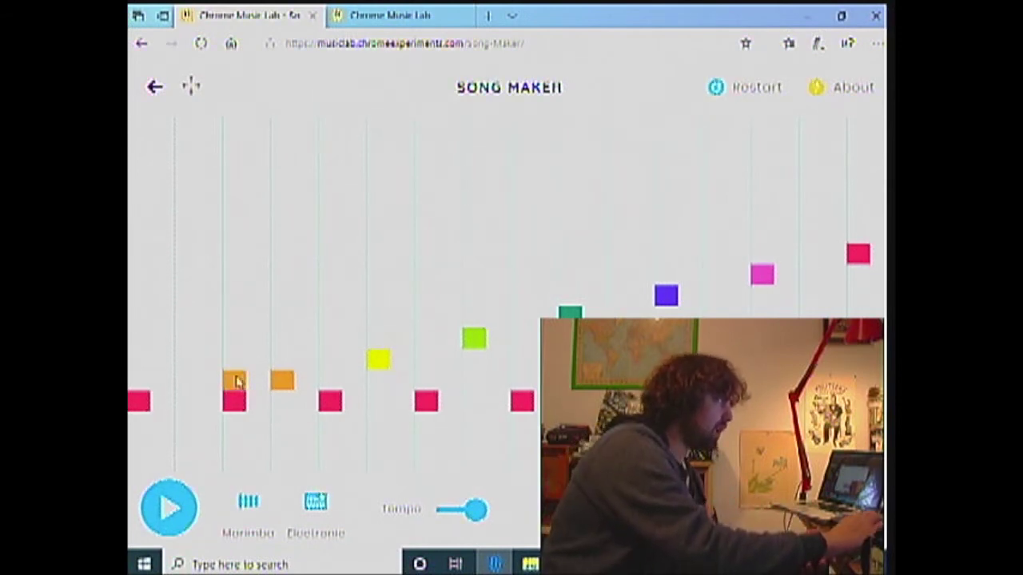
left_click(286, 381)
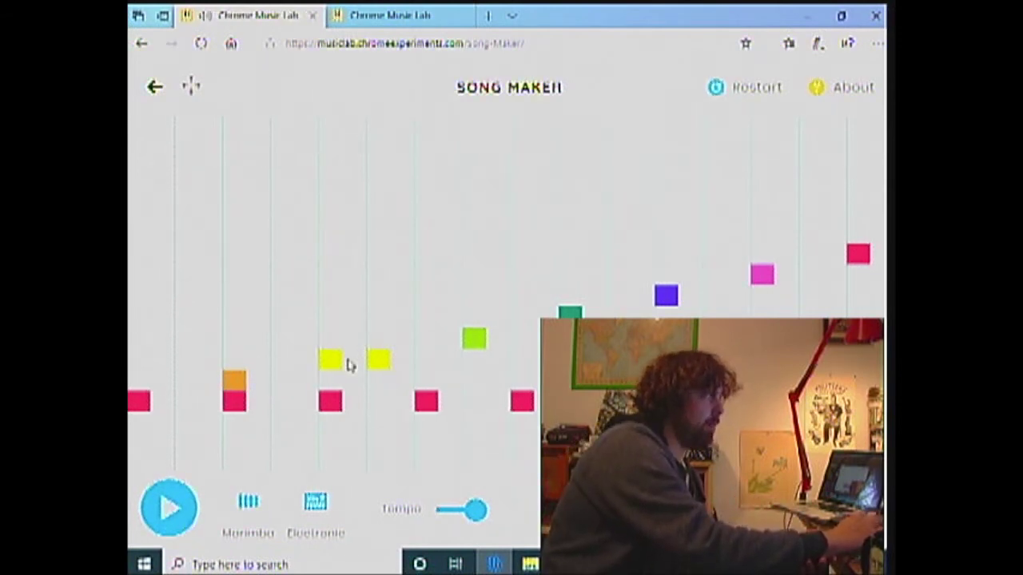
left_click(379, 361)
left_click(477, 344)
left_click(432, 344)
left_click(570, 312)
left_click(522, 317)
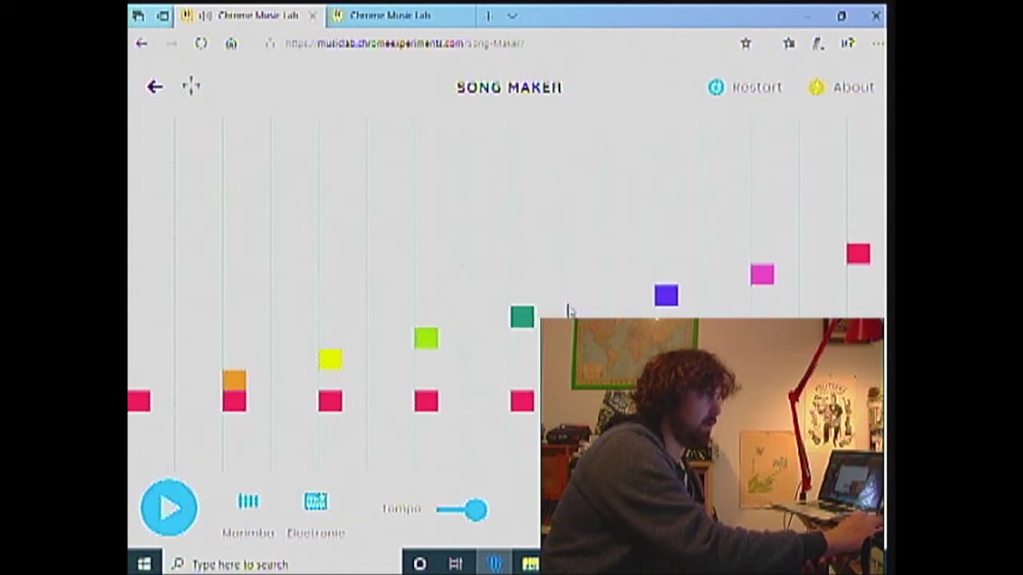
Move the purple, pink and top red notes one column earlier, then play the revised song.
left_click(658, 302)
left_click(618, 295)
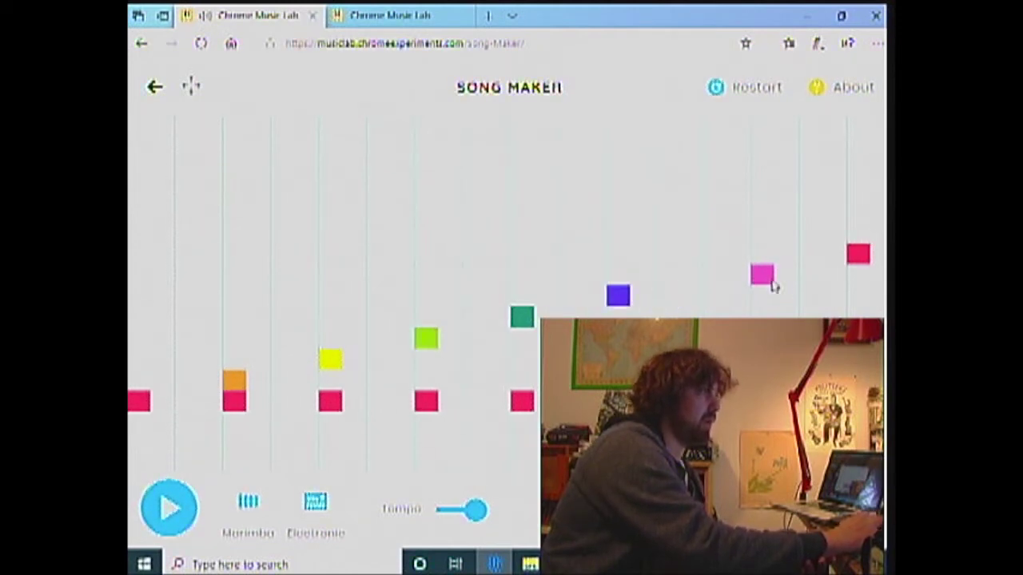
left_click(762, 278)
left_click(717, 278)
left_click(859, 255)
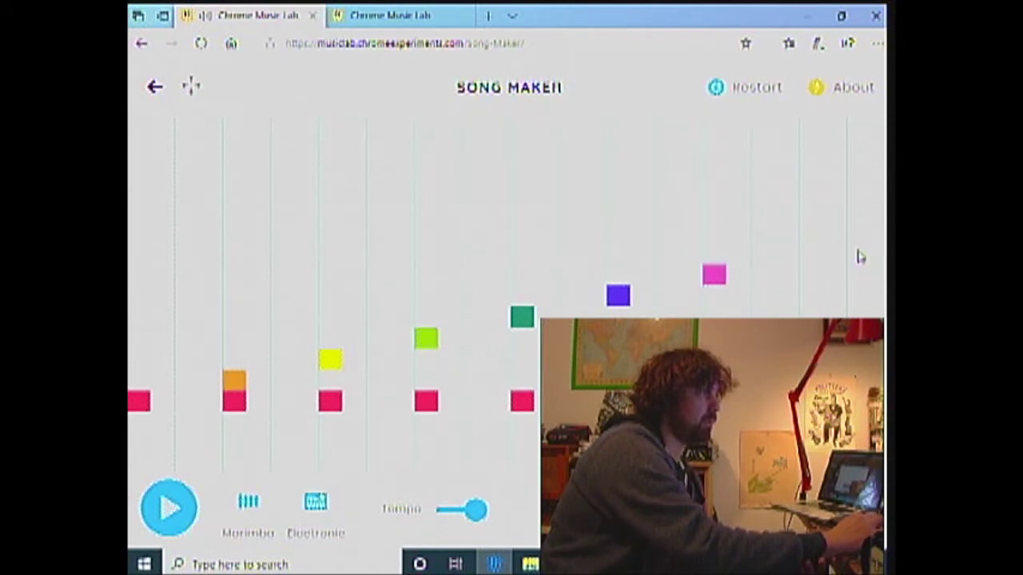
left_click(810, 254)
left_click(180, 514)
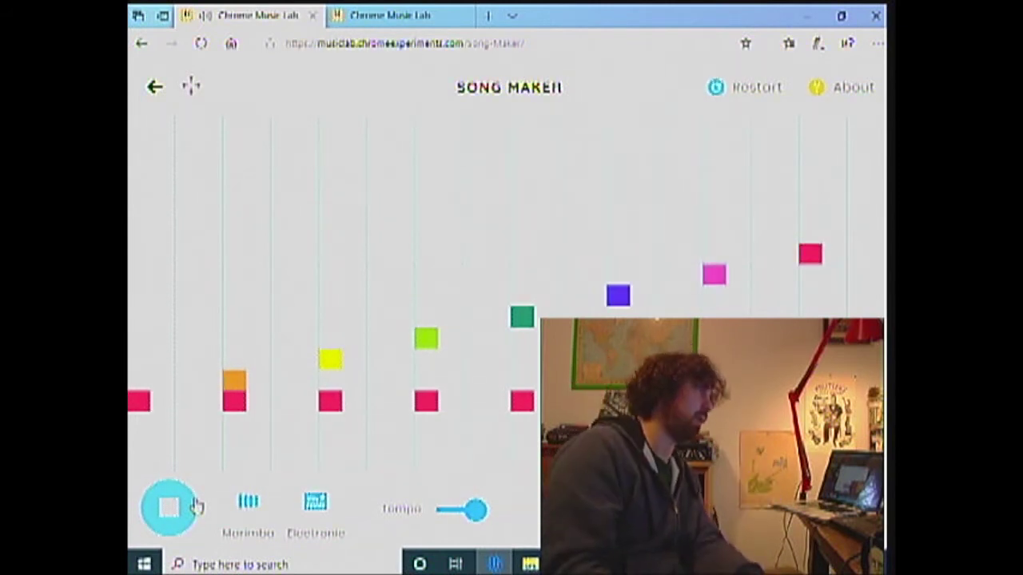
Stop playback and delete the second through fifth red beat notes, keeping only the first.
left_click(167, 513)
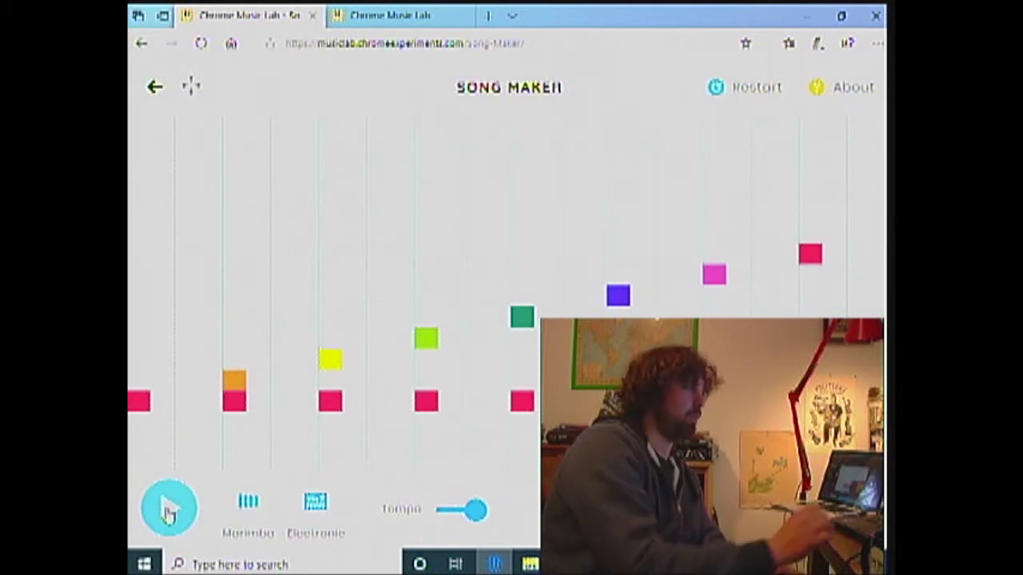
left_click(238, 403)
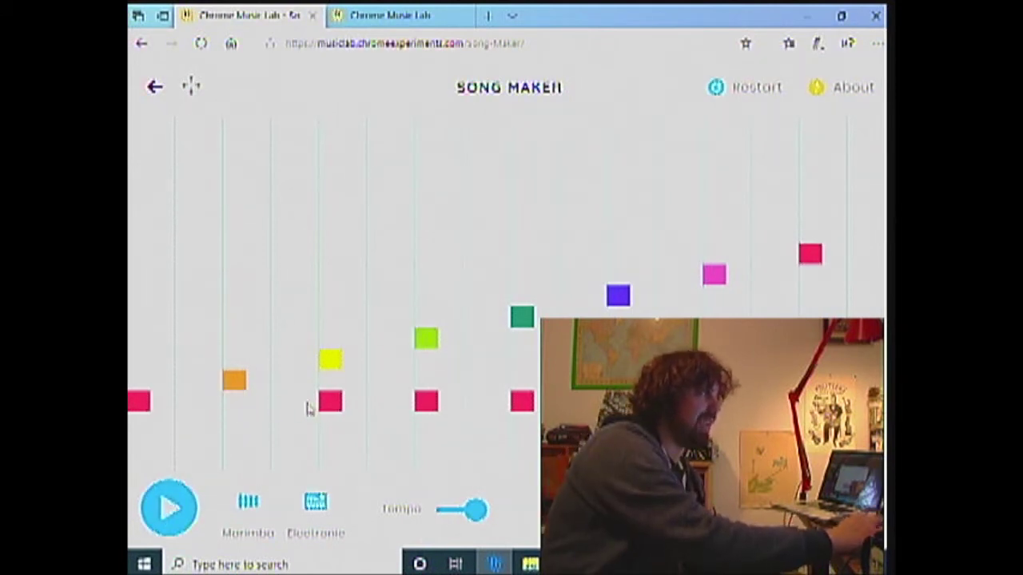
left_click(330, 403)
left_click(427, 405)
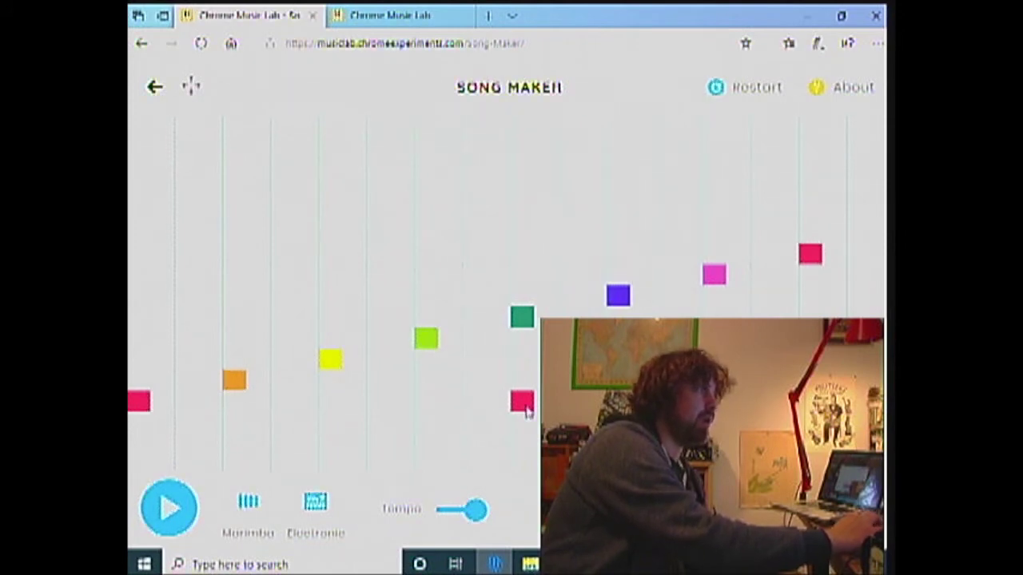
left_click(526, 410)
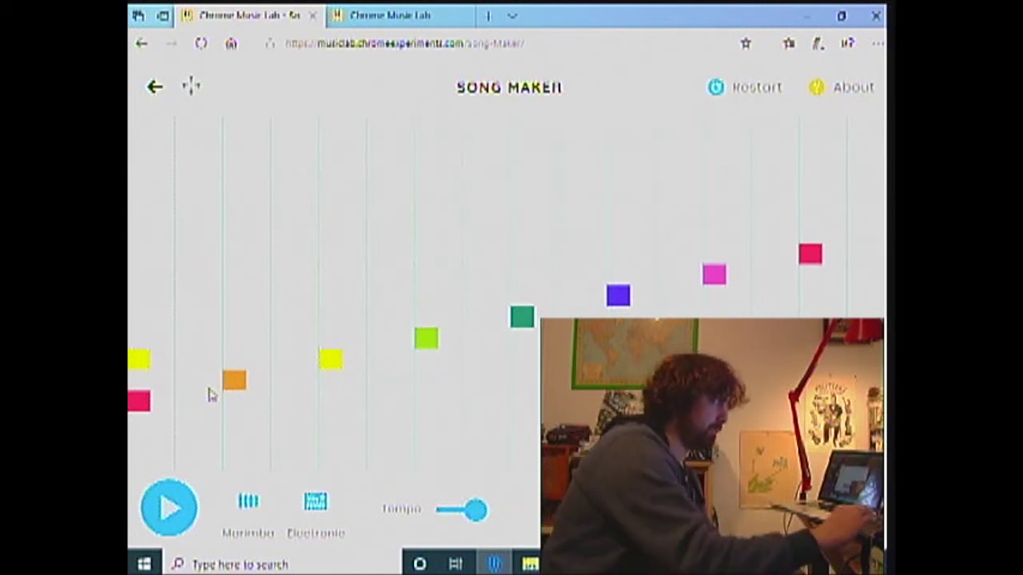
Add a note two steps above each melody note: green, teal, blue, two more, then orange.
left_click(237, 337)
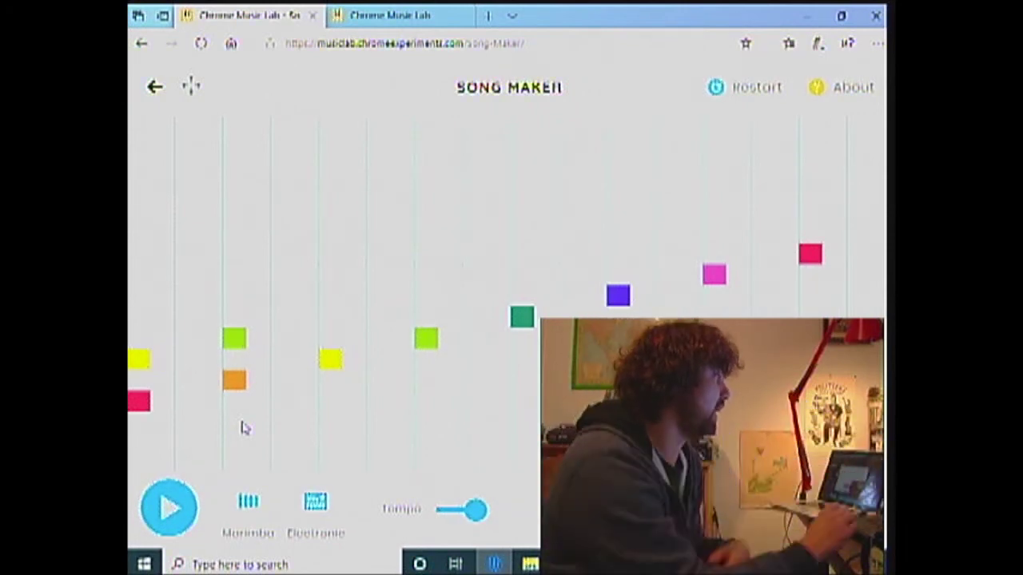
left_click(331, 320)
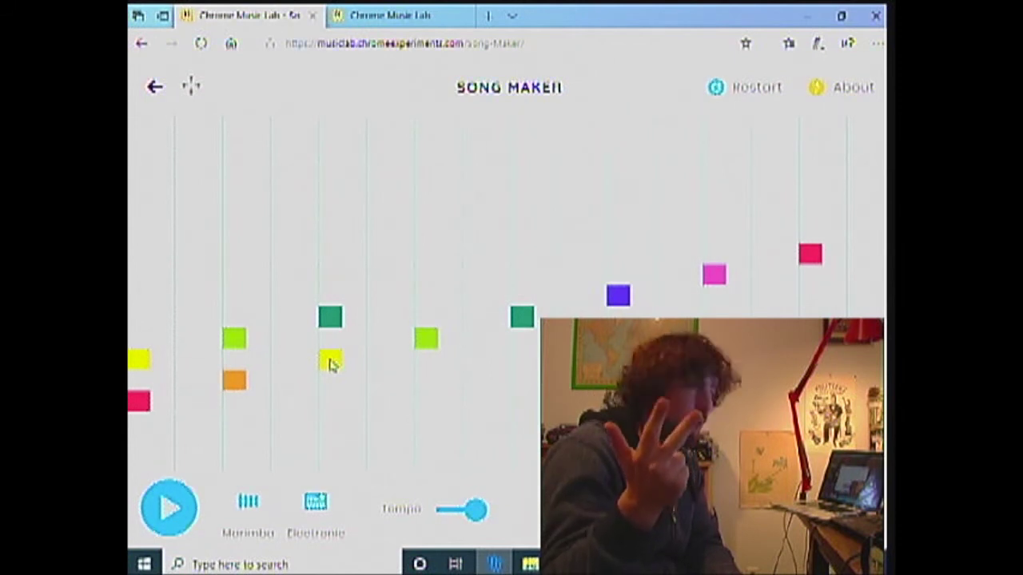
left_click(436, 296)
left_click(521, 275)
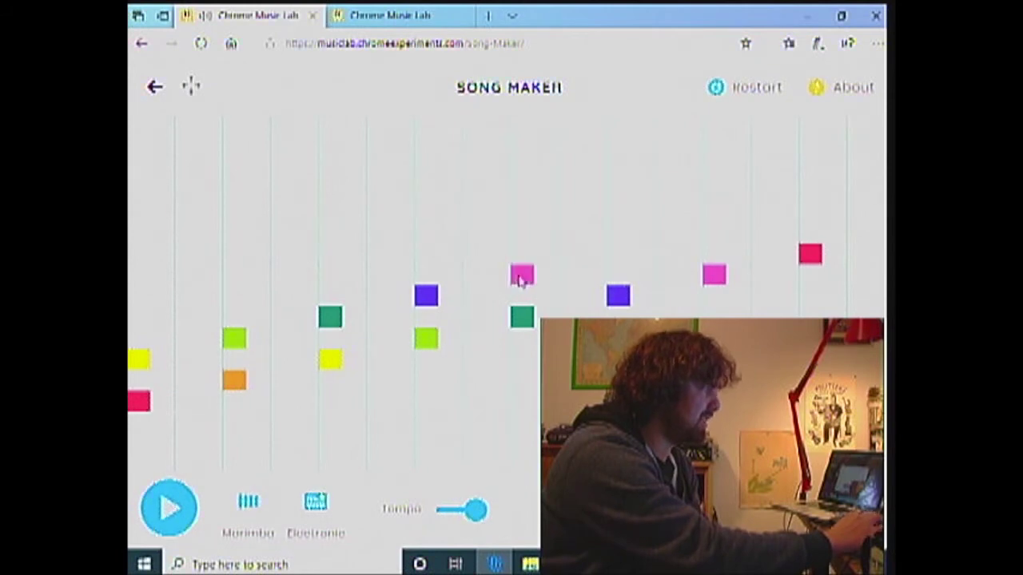
left_click(618, 254)
left_click(716, 235)
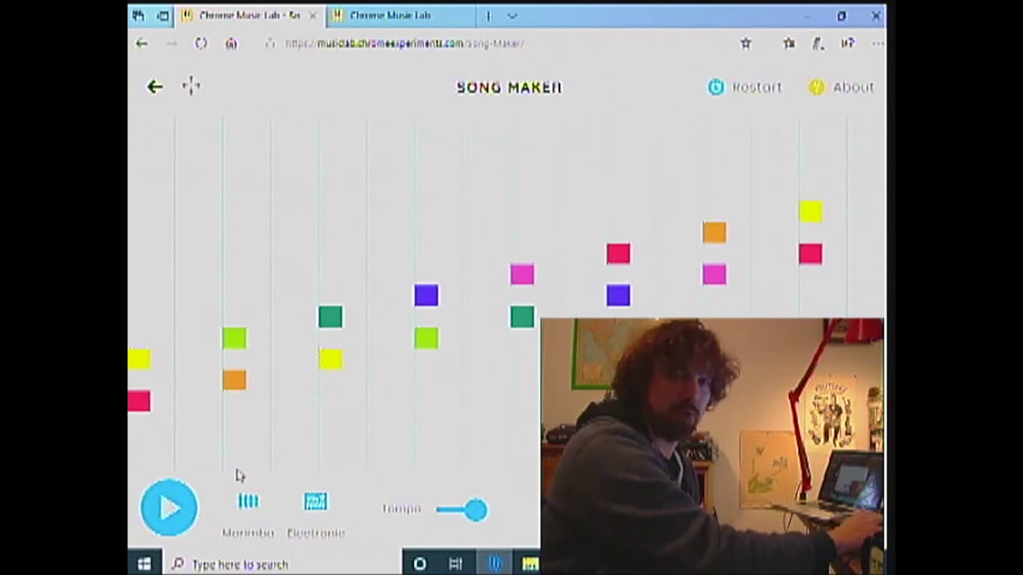
left_click(170, 508)
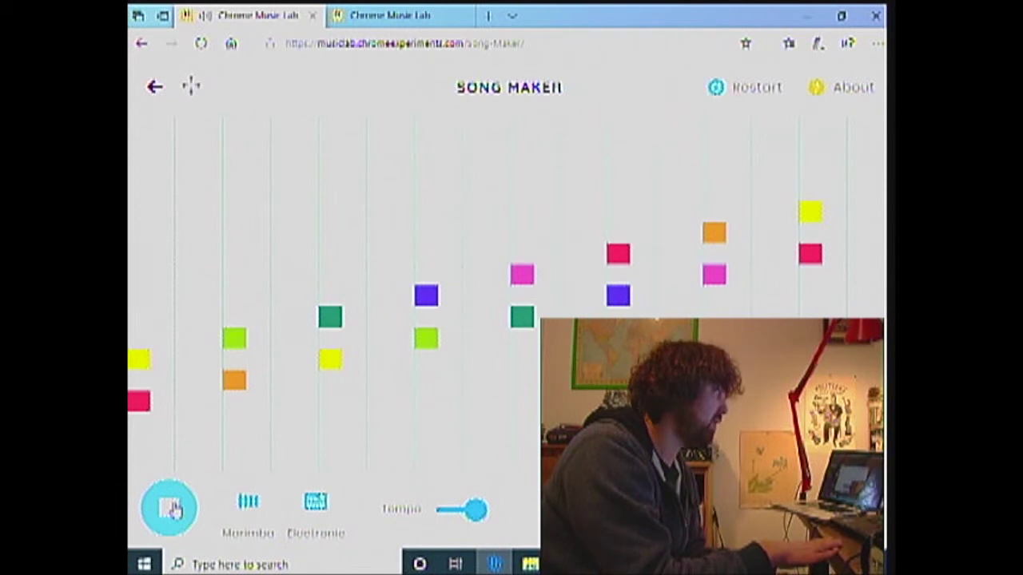
left_click(172, 508)
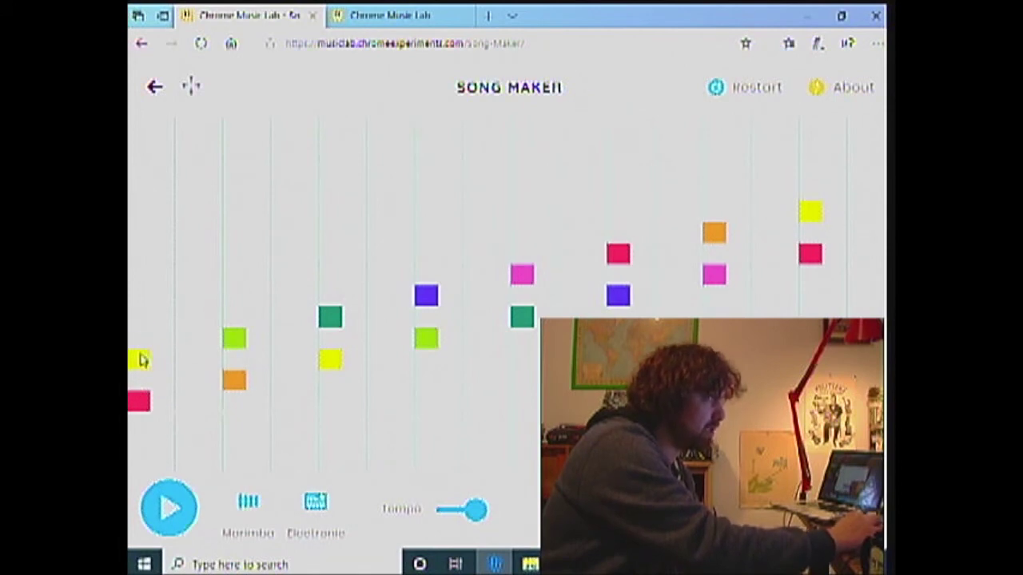
Add a green note atop the first chord and a purple note atop the second chord.
left_click(136, 400)
left_click(137, 400)
left_click(132, 385)
left_click(135, 379)
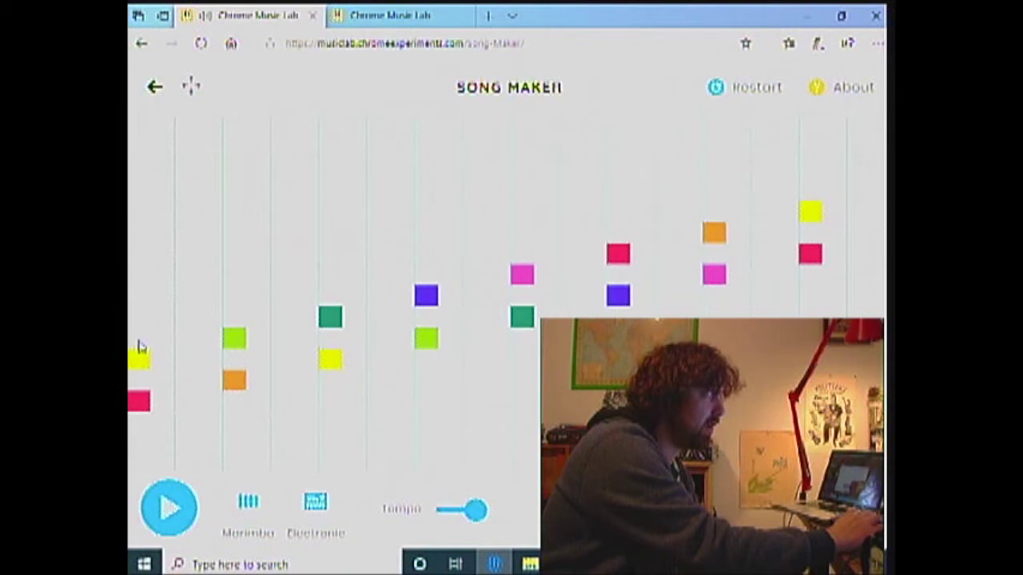
left_click(139, 318)
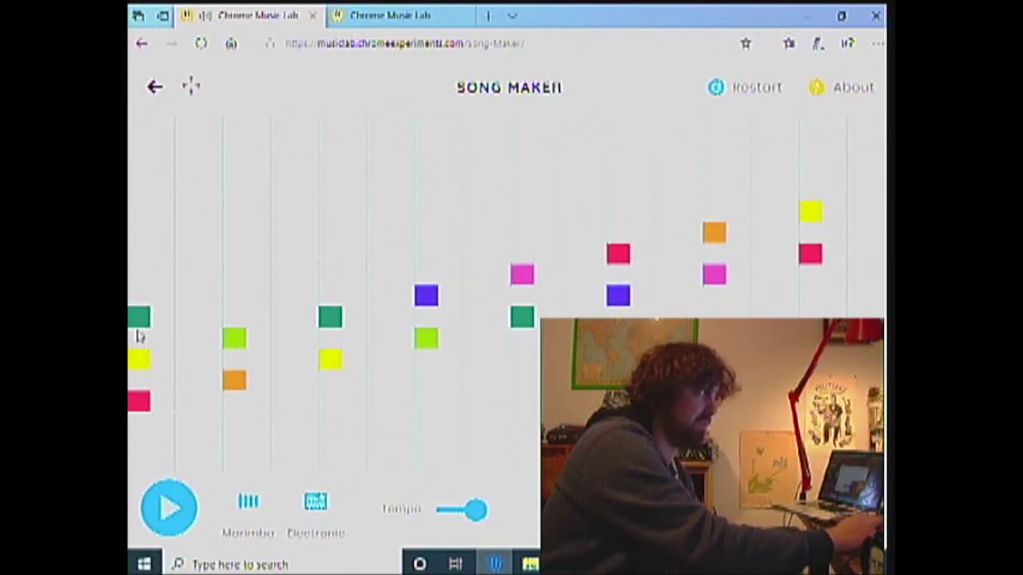
double_click(237, 384)
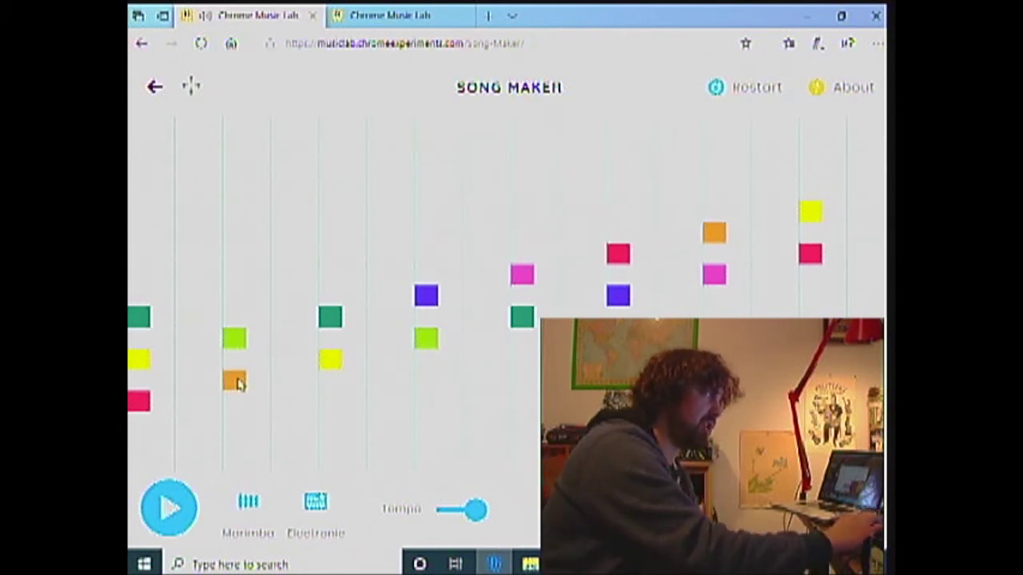
double_click(237, 350)
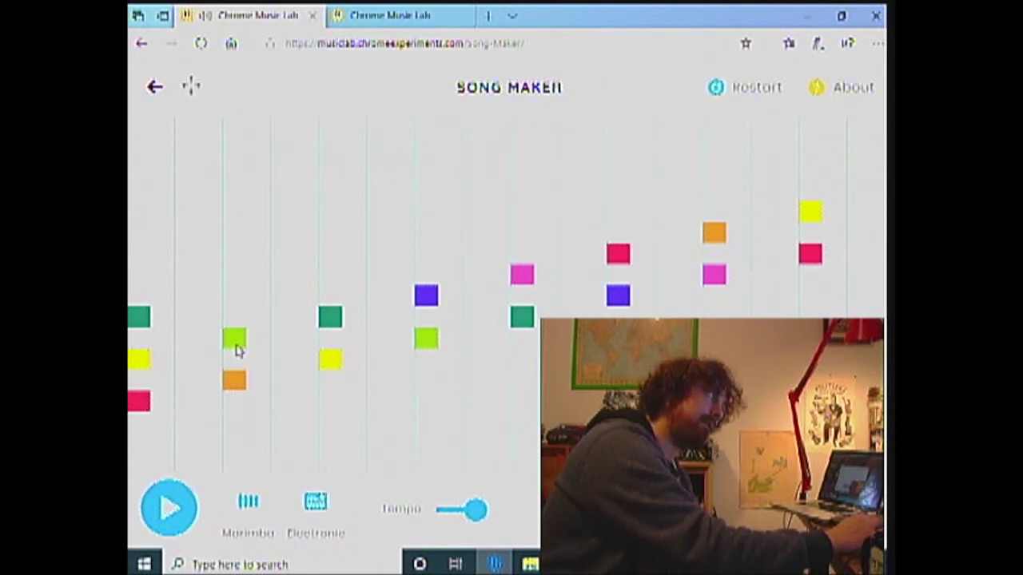
left_click(235, 296)
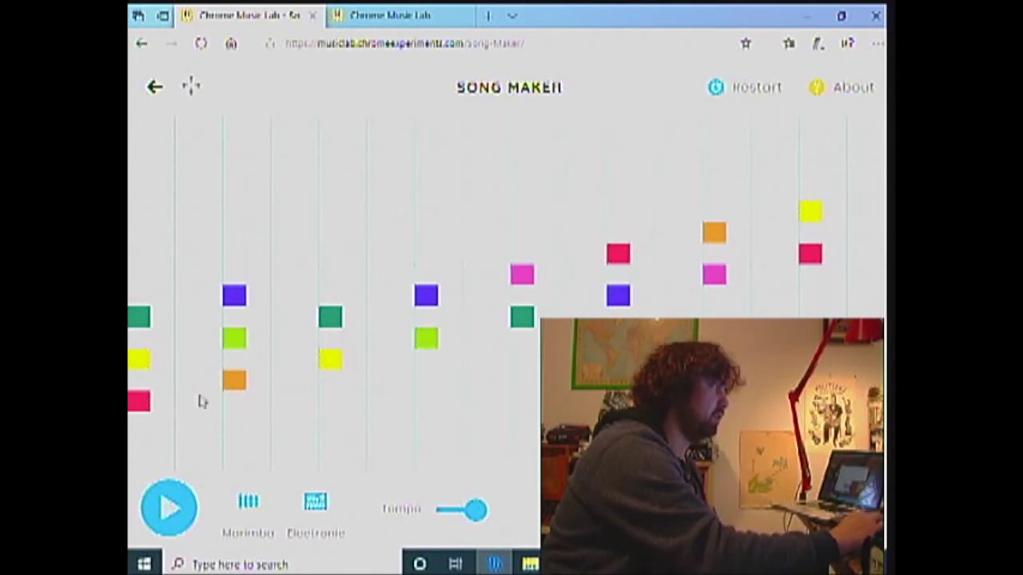
Top chords three to eight with pink, red, orange, yellow, lime and green notes, then play.
left_click(337, 276)
left_click(424, 254)
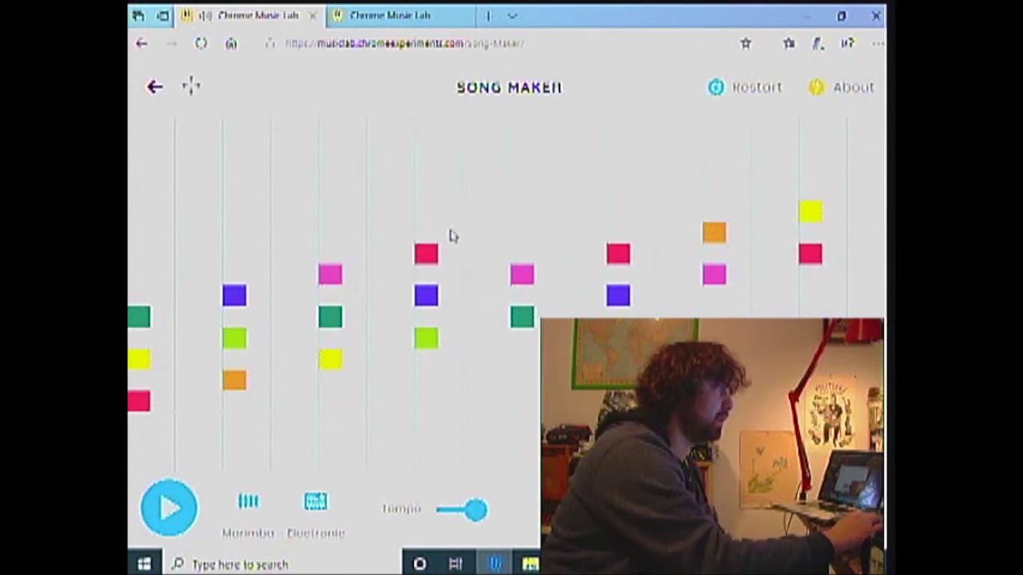
left_click(522, 232)
left_click(617, 214)
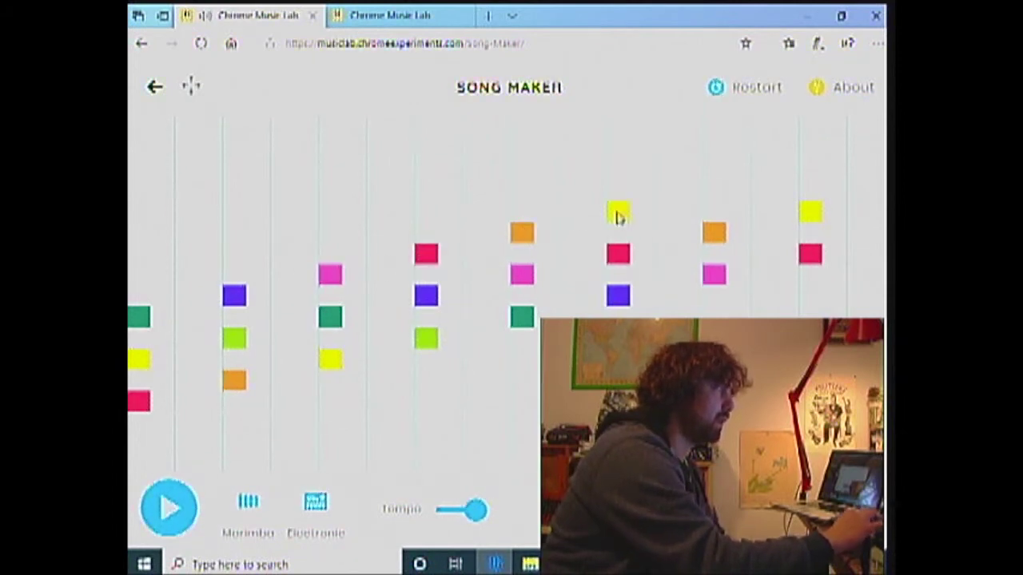
left_click(714, 191)
left_click(815, 169)
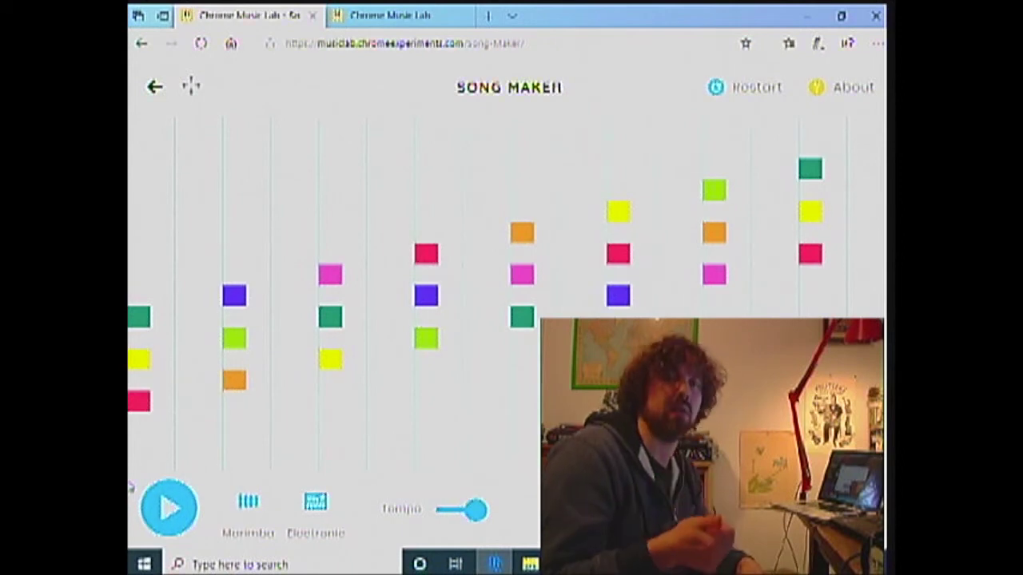
left_click(160, 505)
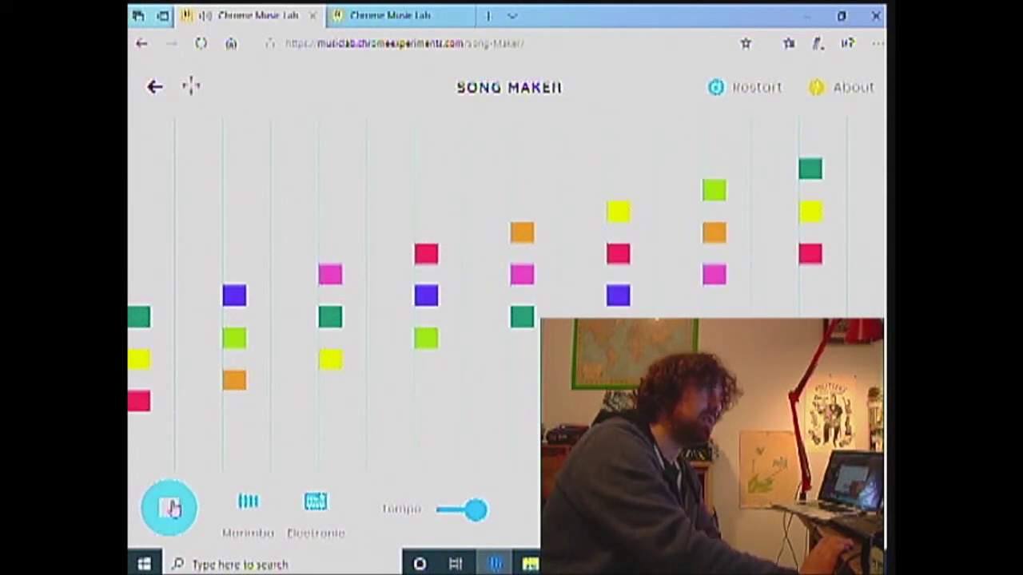
Stop playback, then toggle the first chord's red note off and back on.
left_click(171, 507)
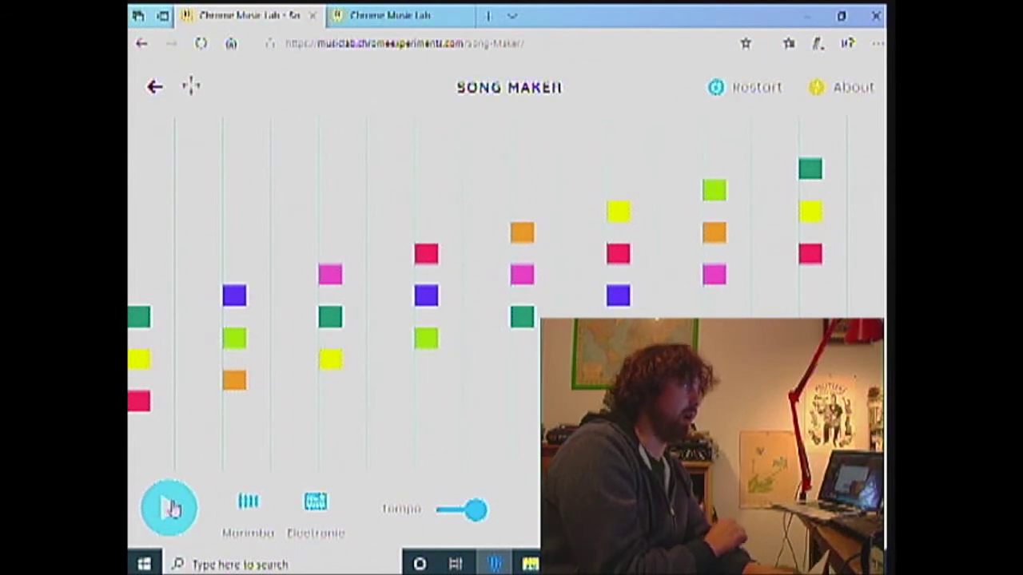
left_click(142, 410)
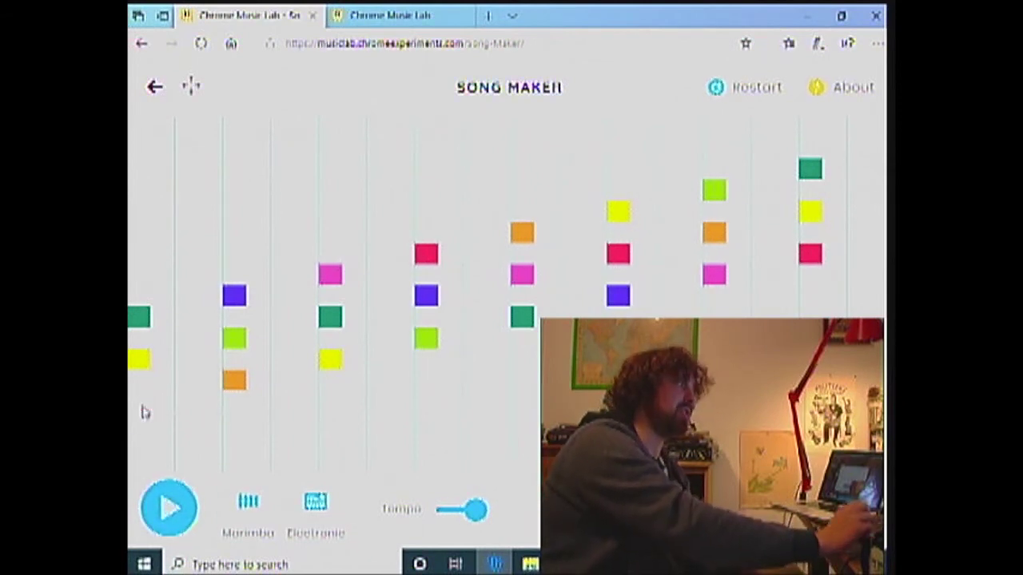
left_click(141, 410)
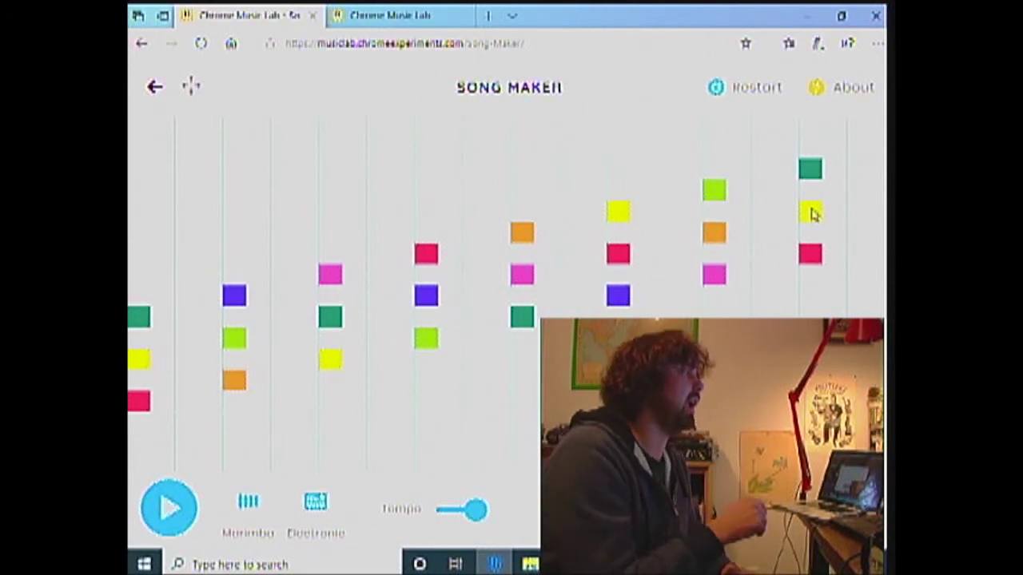
Remove the last chord's yellow note, then clear the second and third chords entirely.
left_click(811, 212)
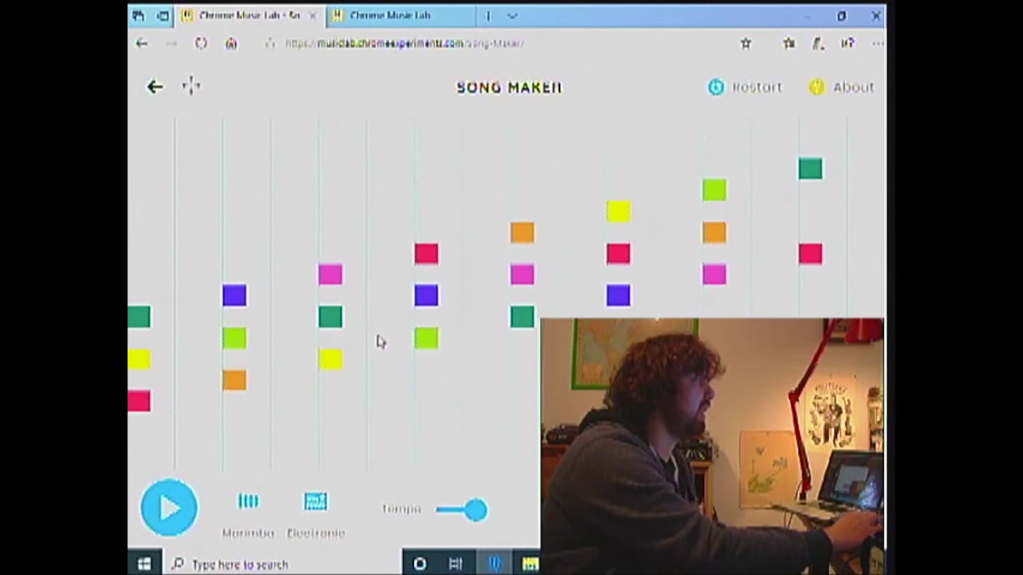
left_click(227, 385)
left_click(233, 343)
left_click(238, 298)
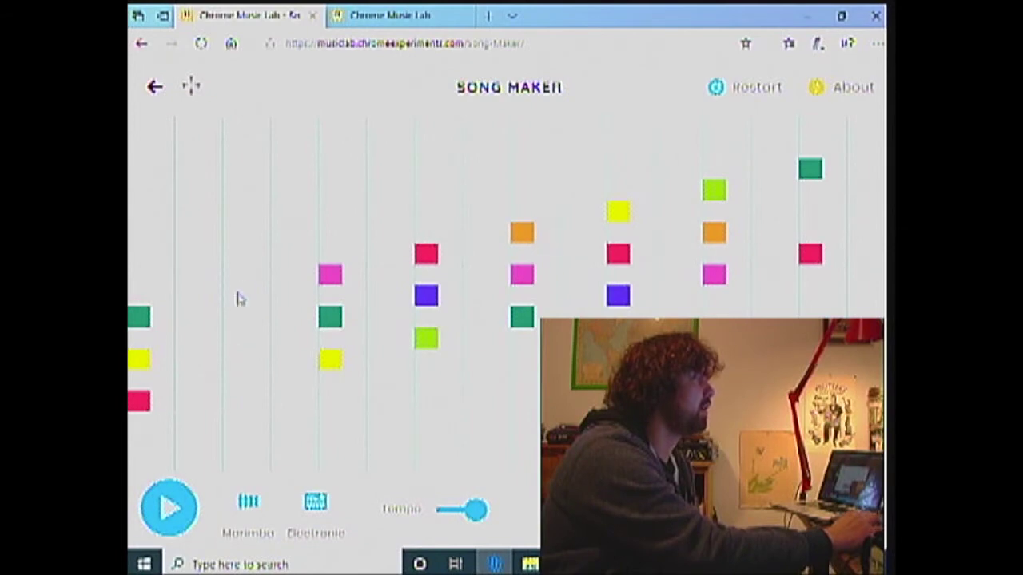
left_click(331, 318)
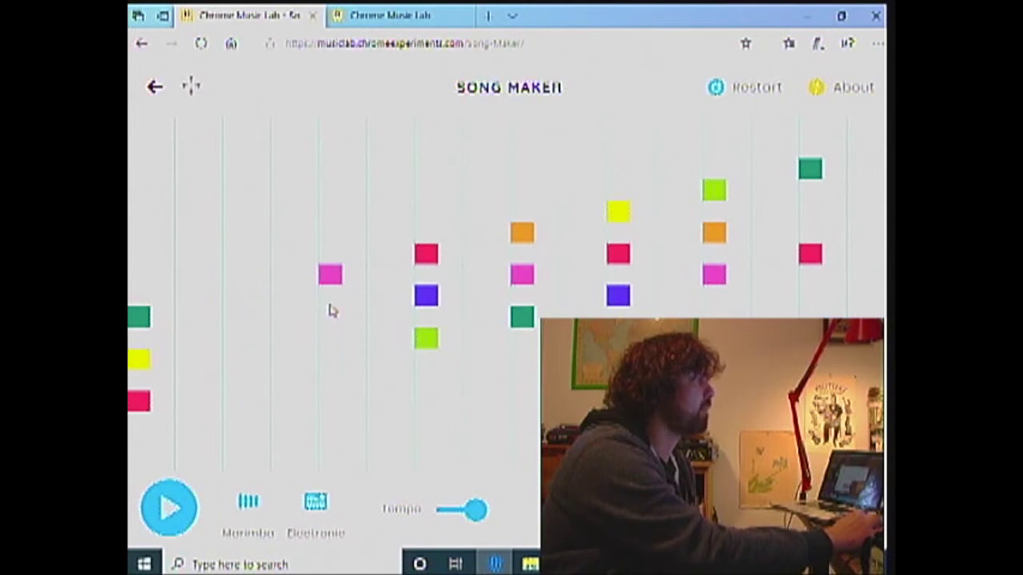
left_click(330, 291)
left_click(330, 280)
left_click(329, 294)
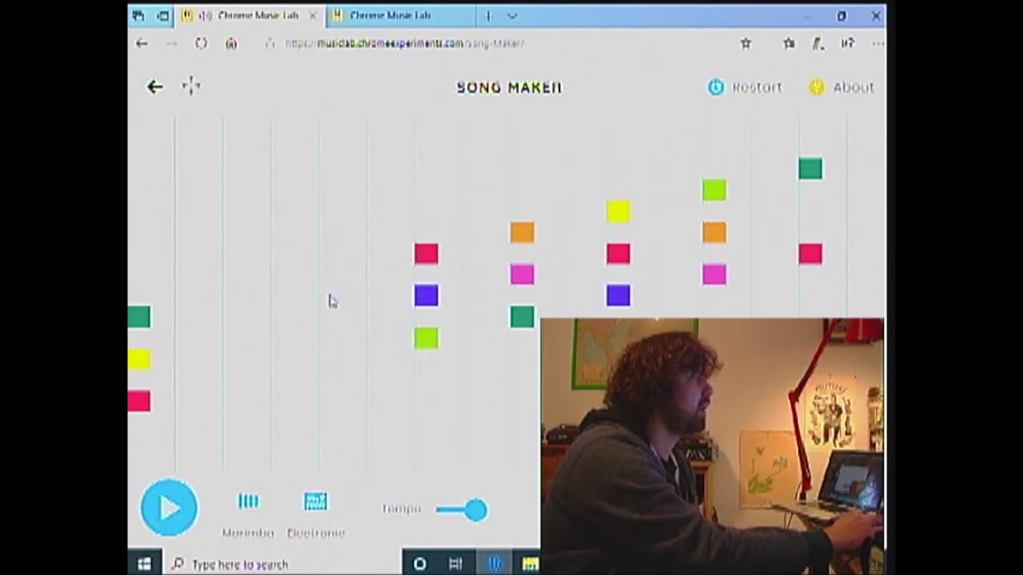
Clear all remaining notes from the sixth, seventh and eighth chords.
left_click(618, 297)
left_click(618, 254)
left_click(616, 213)
left_click(707, 280)
left_click(714, 233)
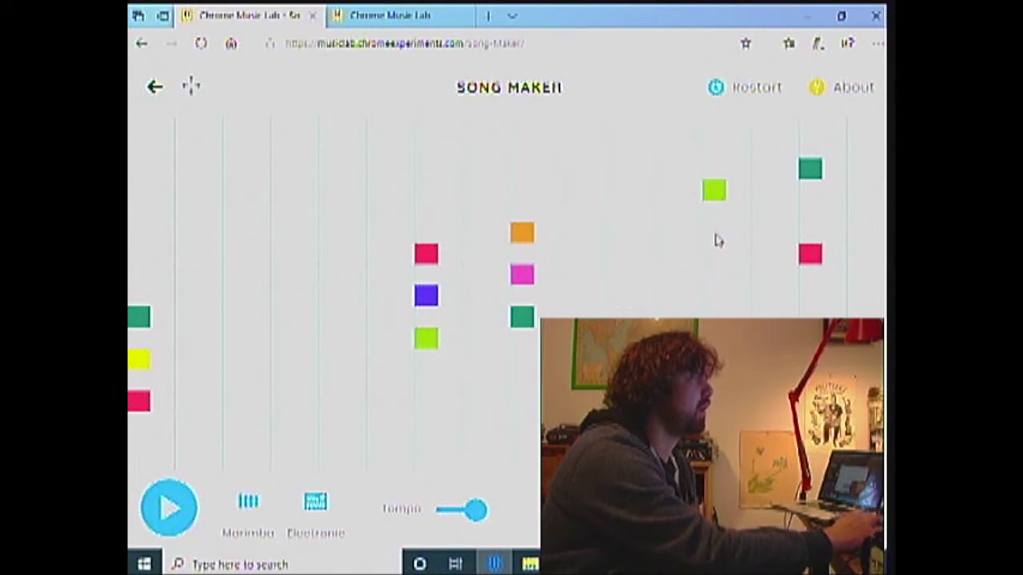
left_click(717, 193)
left_click(816, 257)
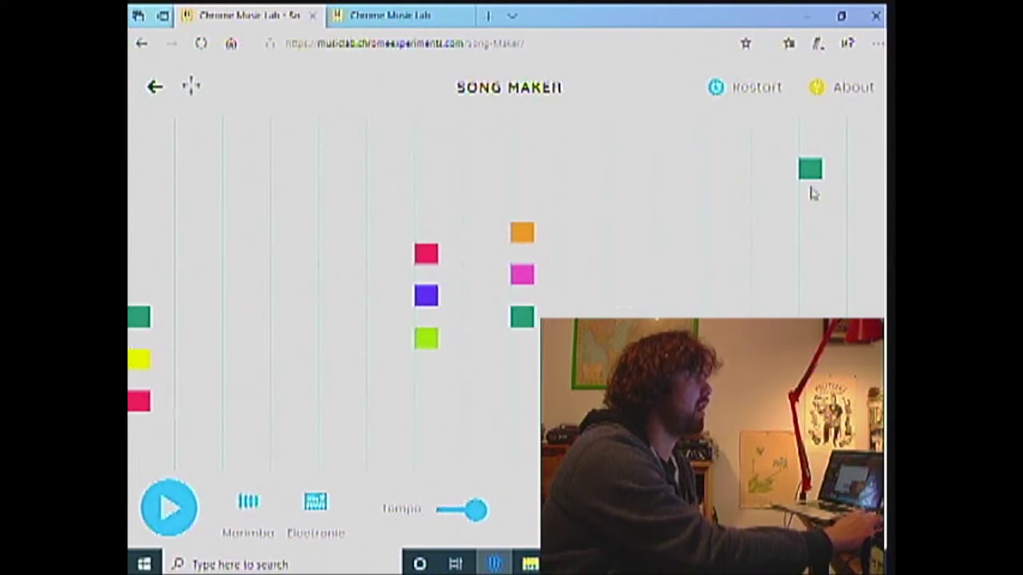
left_click(807, 171)
Rebuild column three with lime, purple and red notes, and clear the fourth column's chord.
left_click(427, 345)
left_click(327, 340)
left_click(331, 296)
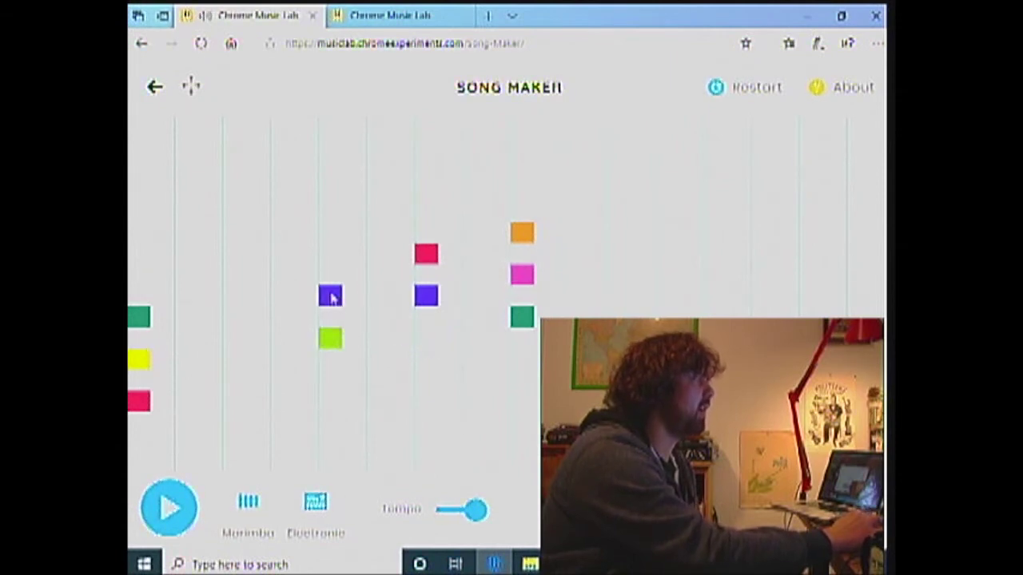
left_click(330, 254)
left_click(423, 256)
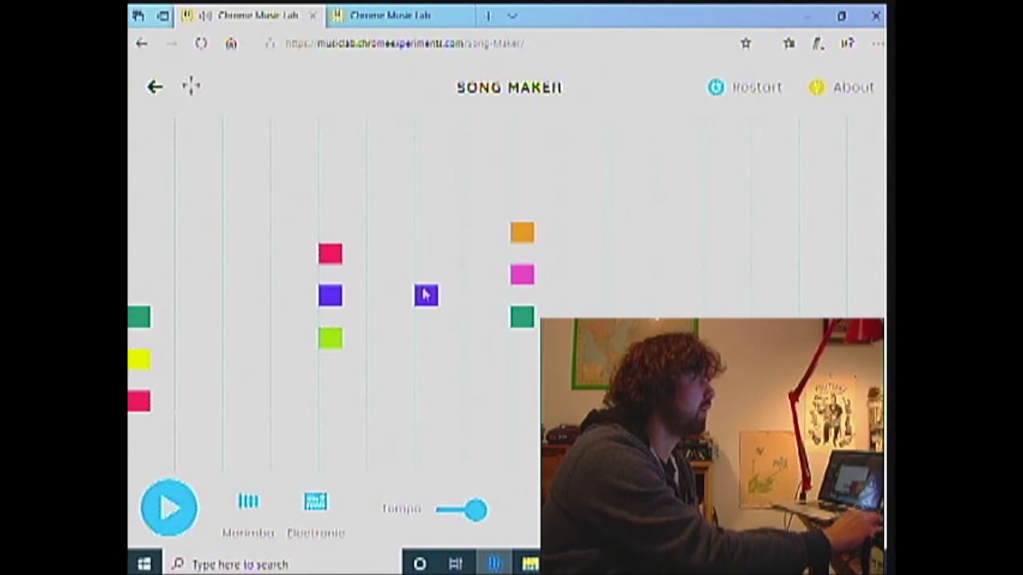
left_click(425, 294)
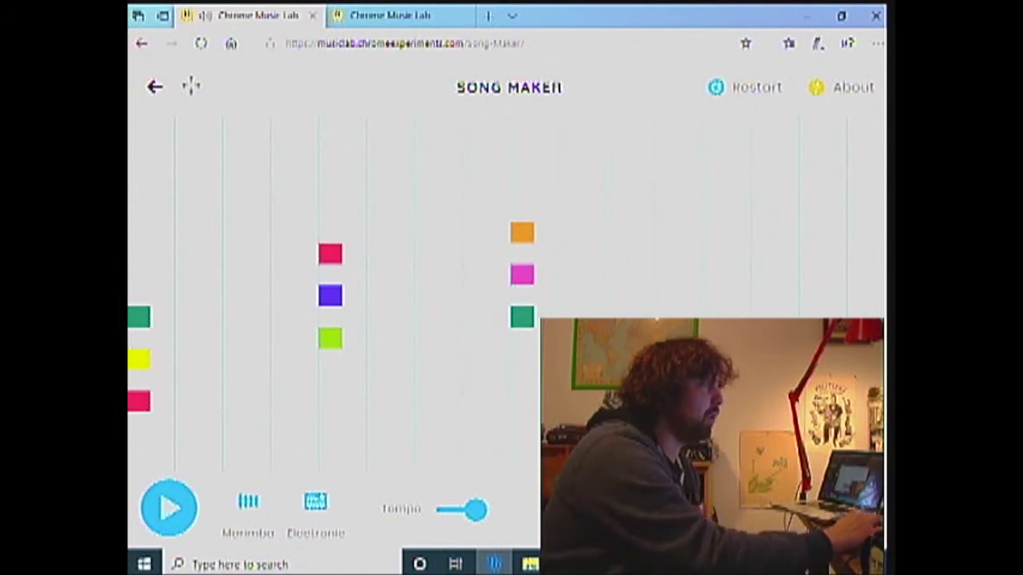
Add purple and red notes in column seven, then percussion hits under columns one, three, five and four.
left_click(715, 297)
left_click(714, 255)
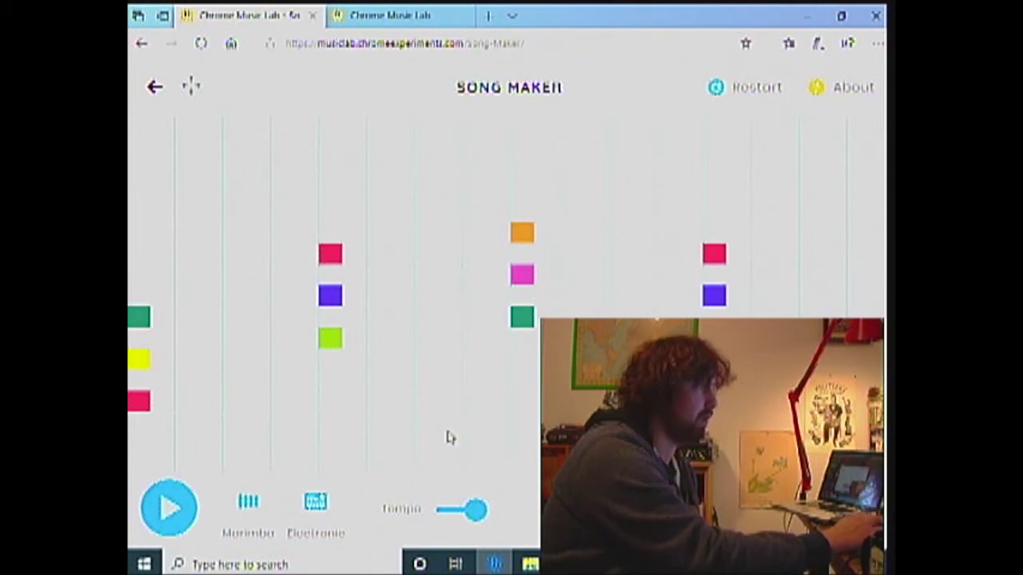
left_click(138, 461)
left_click(330, 457)
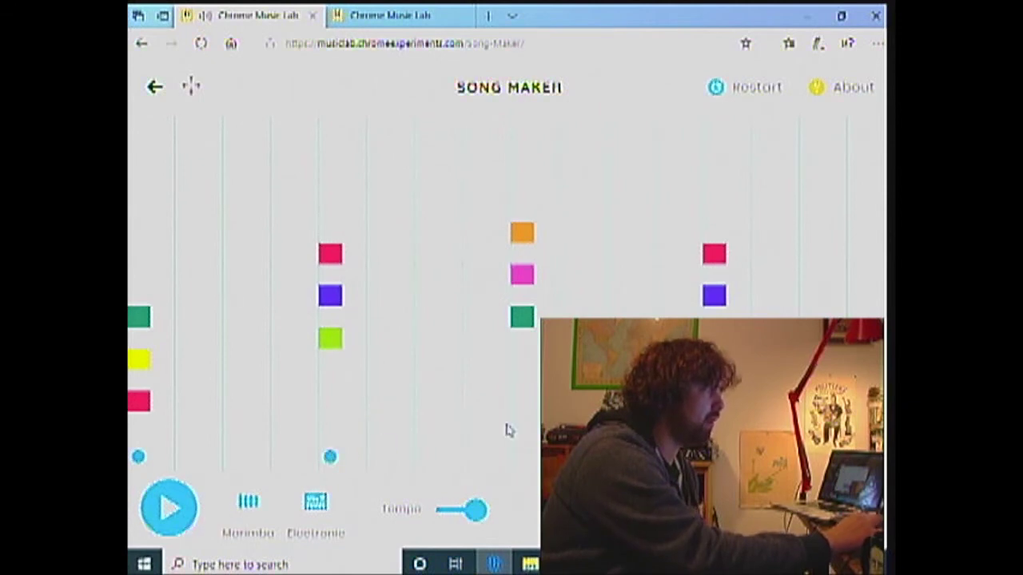
left_click(521, 456)
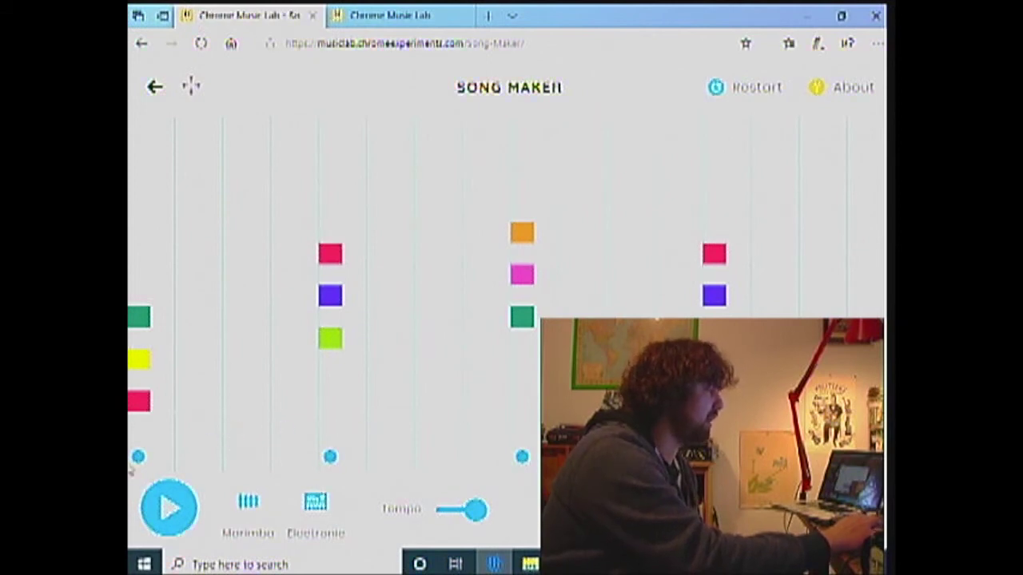
left_click(426, 427)
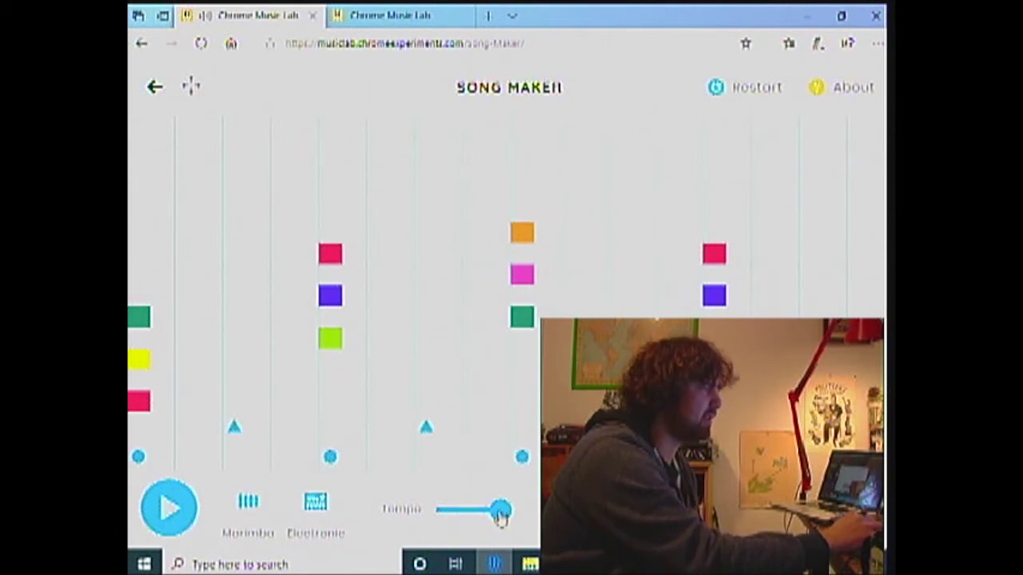
Push the tempo slider to its maximum and play the song.
left_click_drag(504, 517, 506, 519)
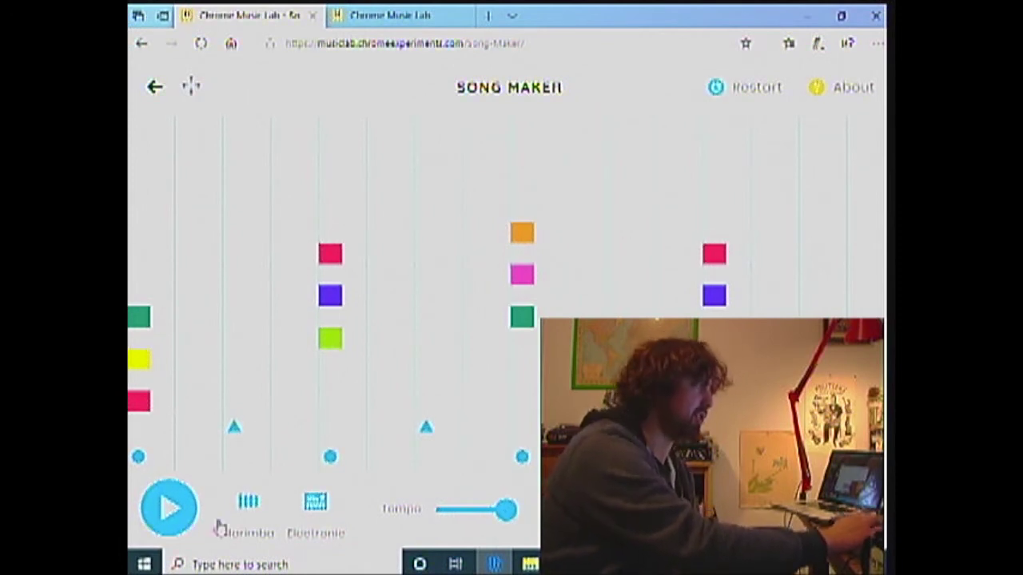
left_click(152, 508)
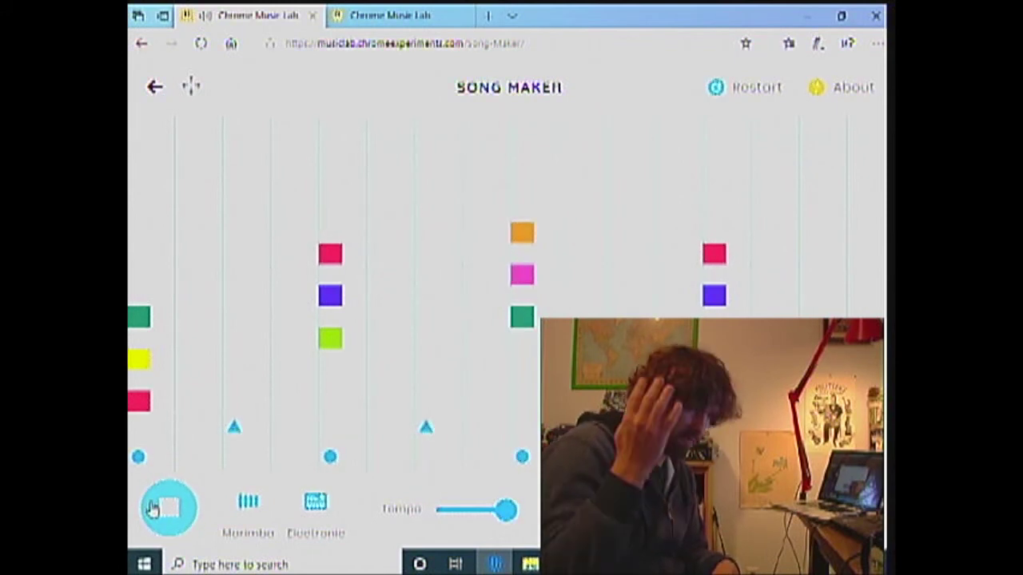
Stop playback and copy the red-yellow-green and lime-purple-red chords into columns two and four.
left_click(152, 509)
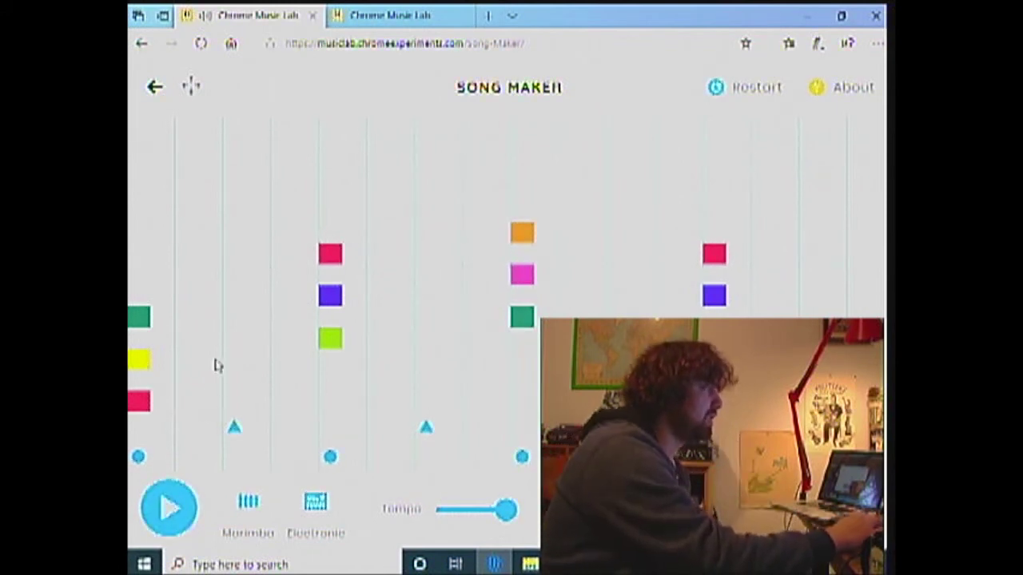
left_click(235, 402)
left_click(237, 359)
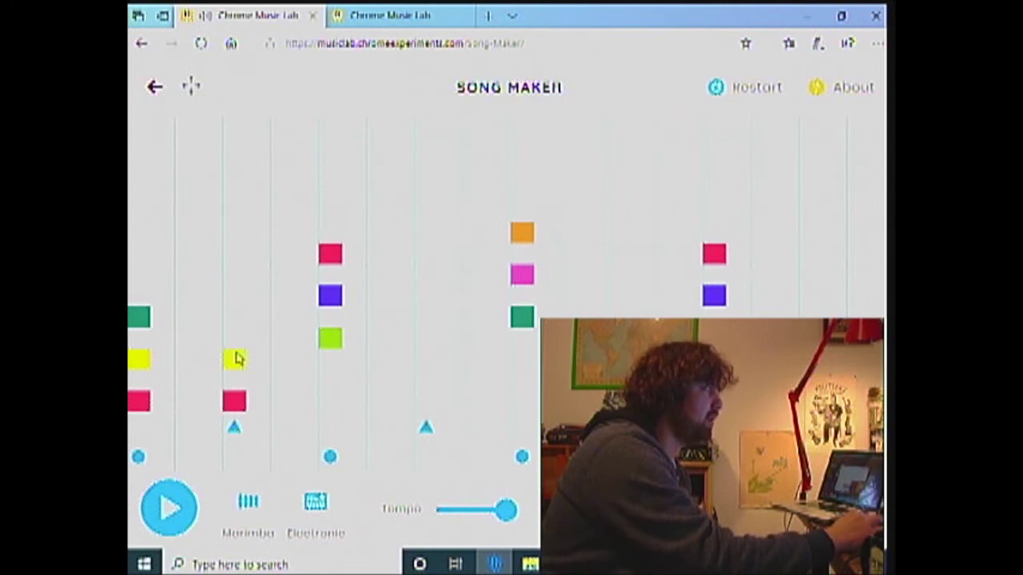
left_click(235, 320)
left_click(425, 341)
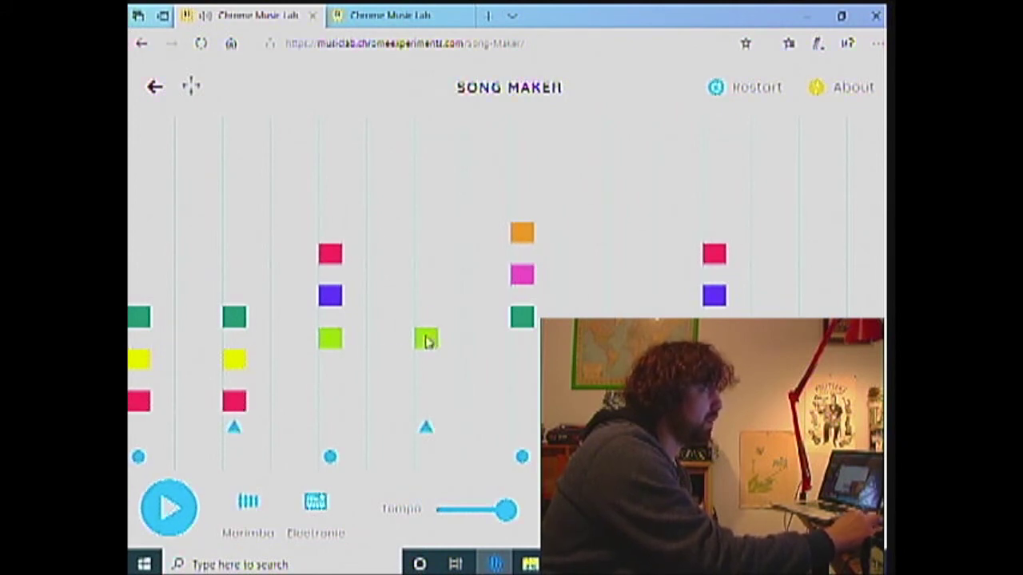
left_click(427, 297)
left_click(426, 255)
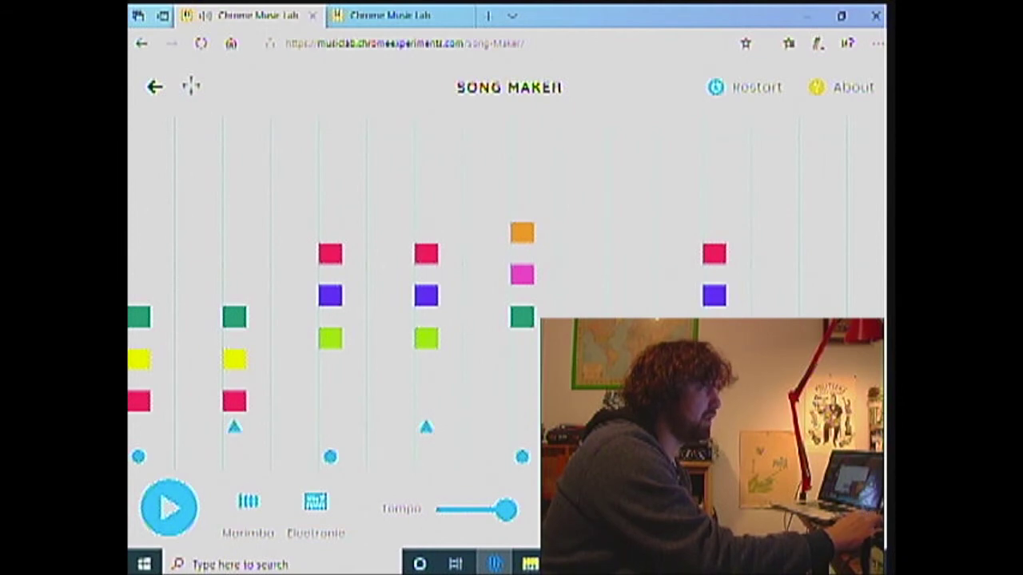
Add a green-pink-orange chord in column six and purple-red in column eight, then play.
left_click(618, 313)
left_click(619, 276)
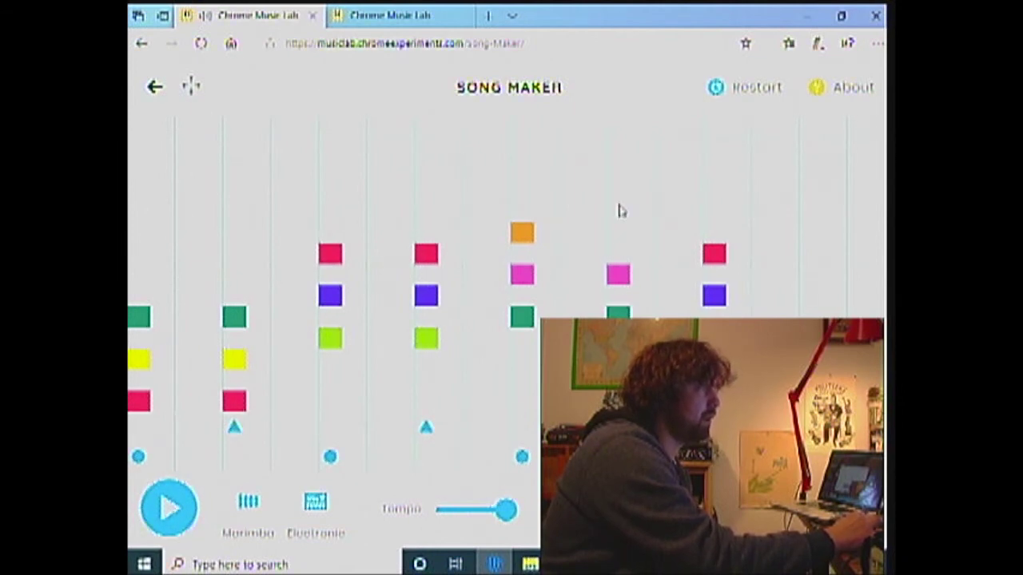
left_click(619, 233)
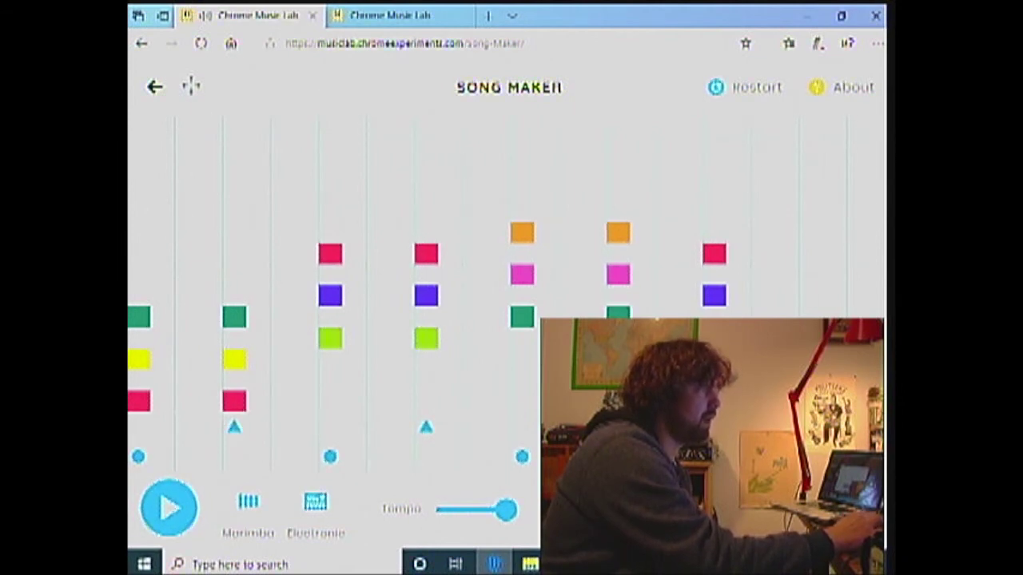
left_click(809, 296)
left_click(809, 254)
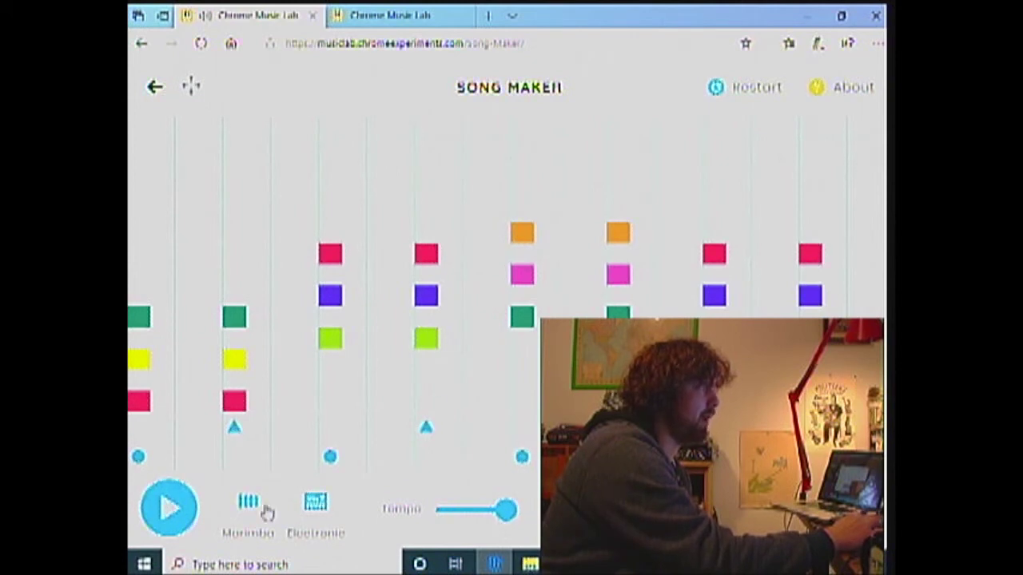
left_click(170, 524)
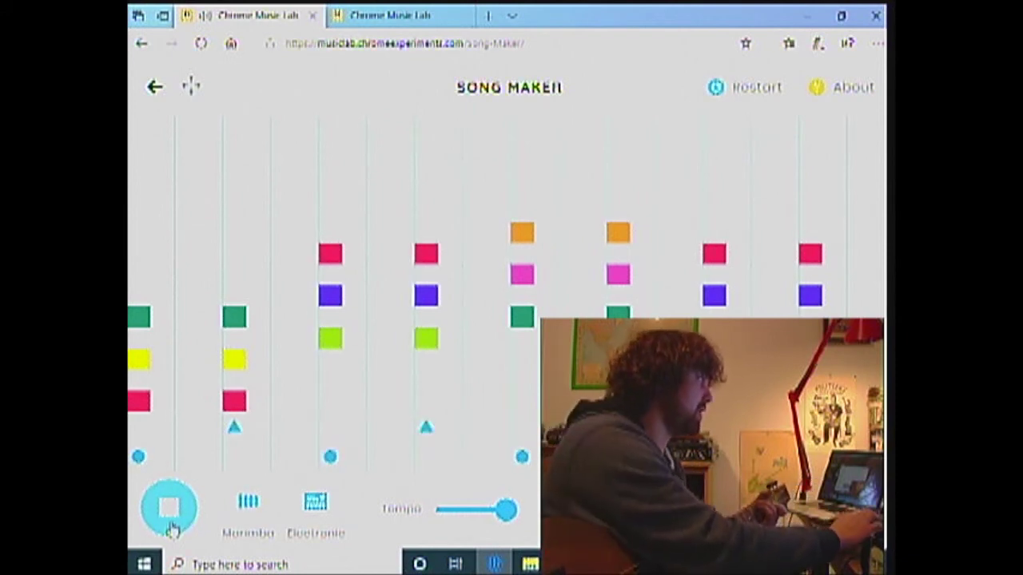
Stop the looping playback of the paired chords and drum pattern.
left_click(171, 527)
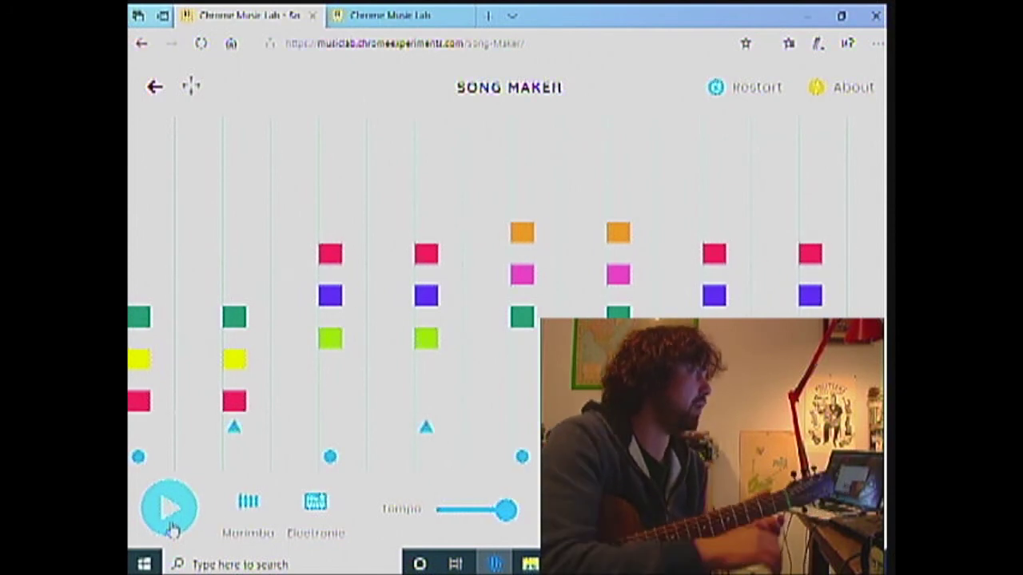
Replace the lime-purple-red chords in columns three and four with yellow-green-pink.
left_click(329, 340)
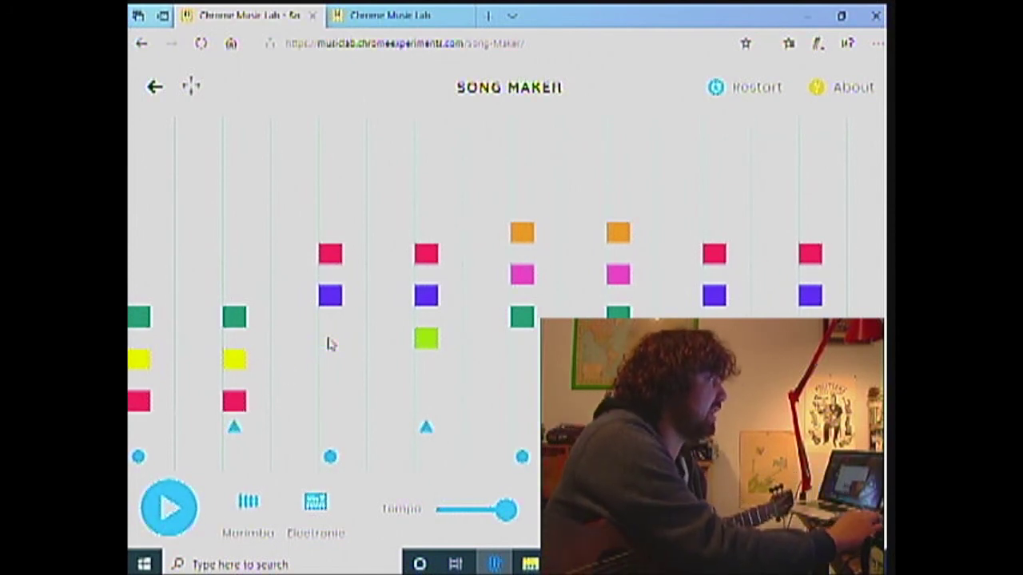
left_click(331, 298)
left_click(331, 257)
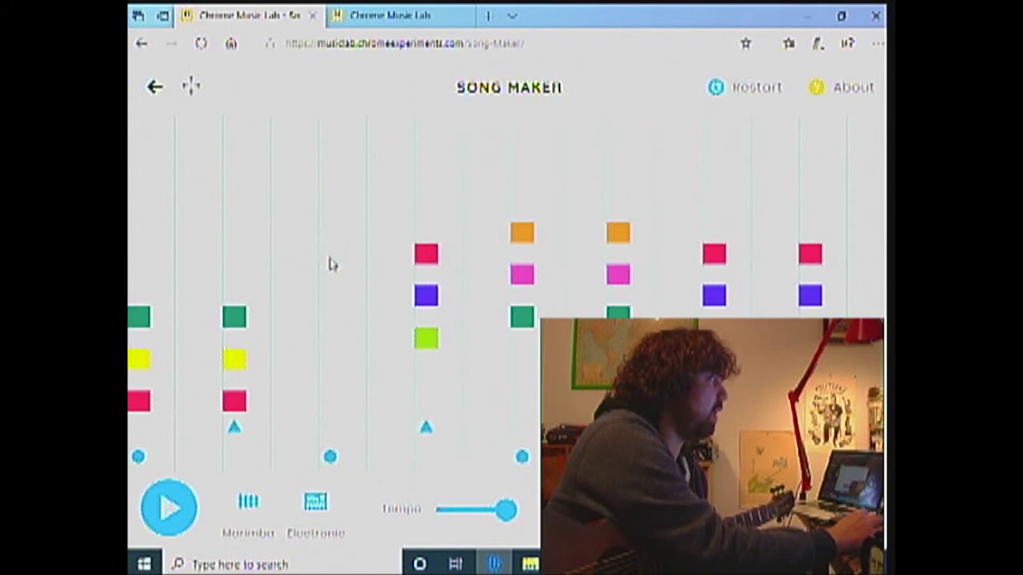
left_click(328, 346)
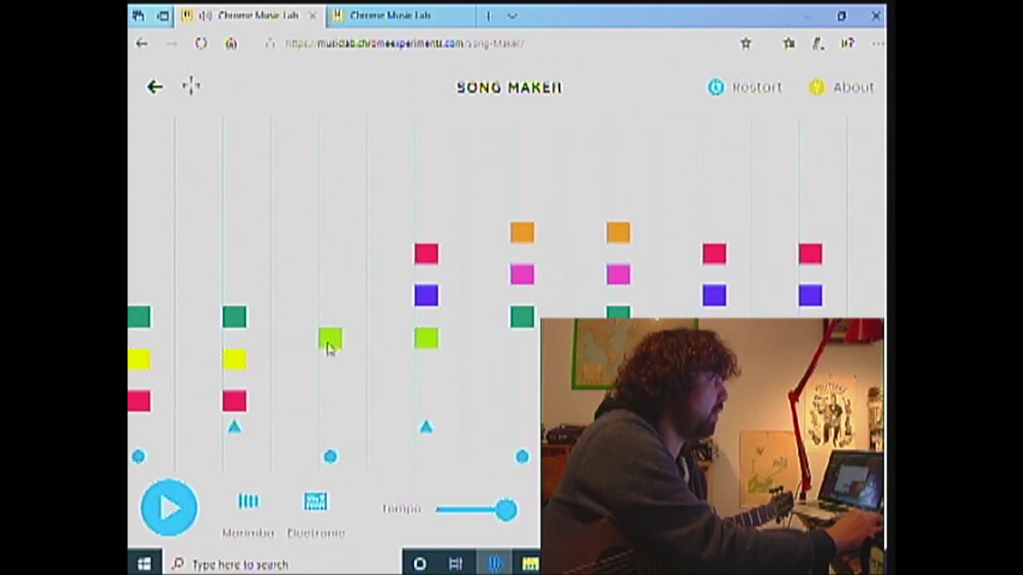
left_click(330, 348)
left_click(328, 360)
left_click(330, 319)
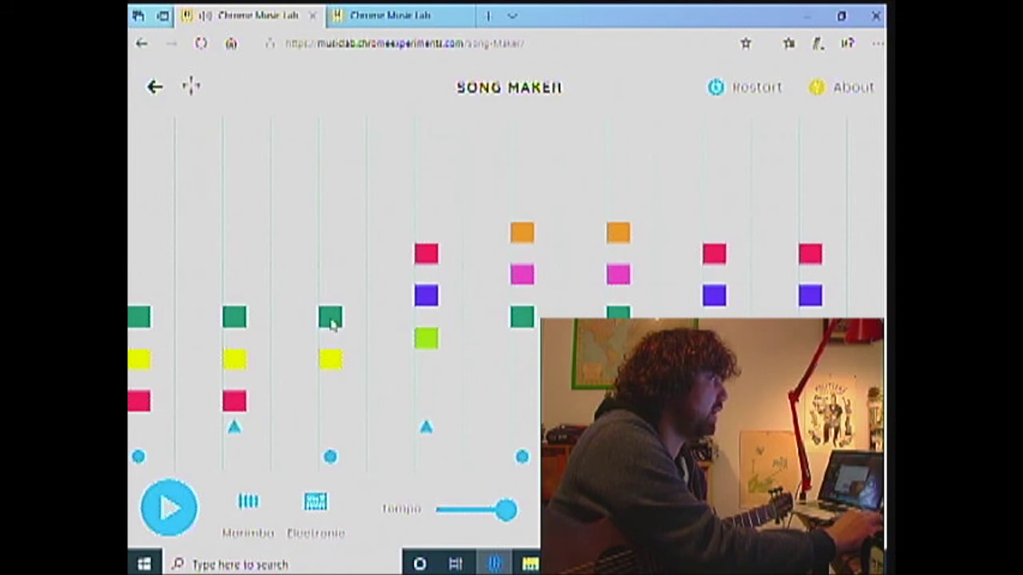
left_click(332, 275)
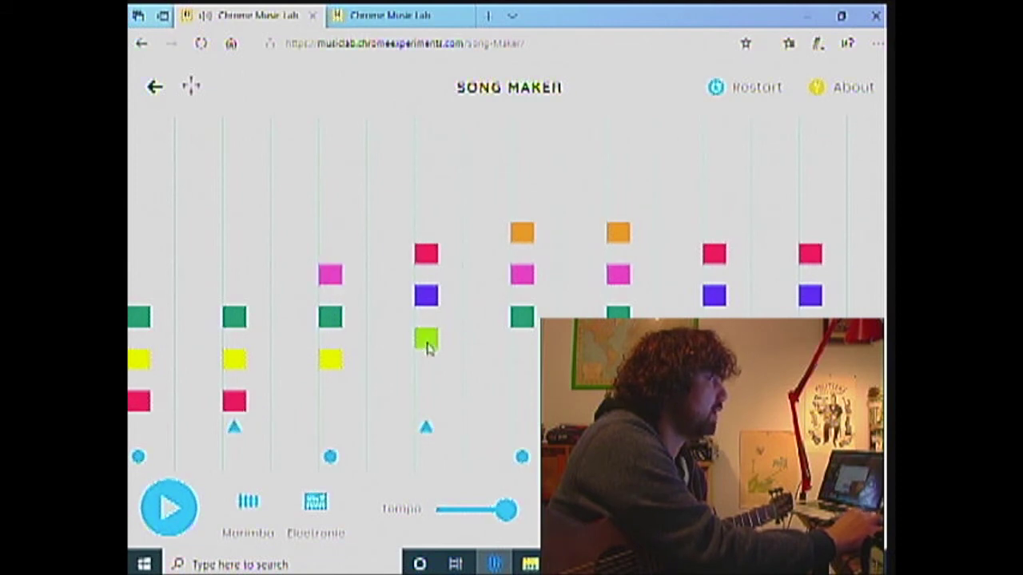
left_click(427, 360)
left_click(428, 340)
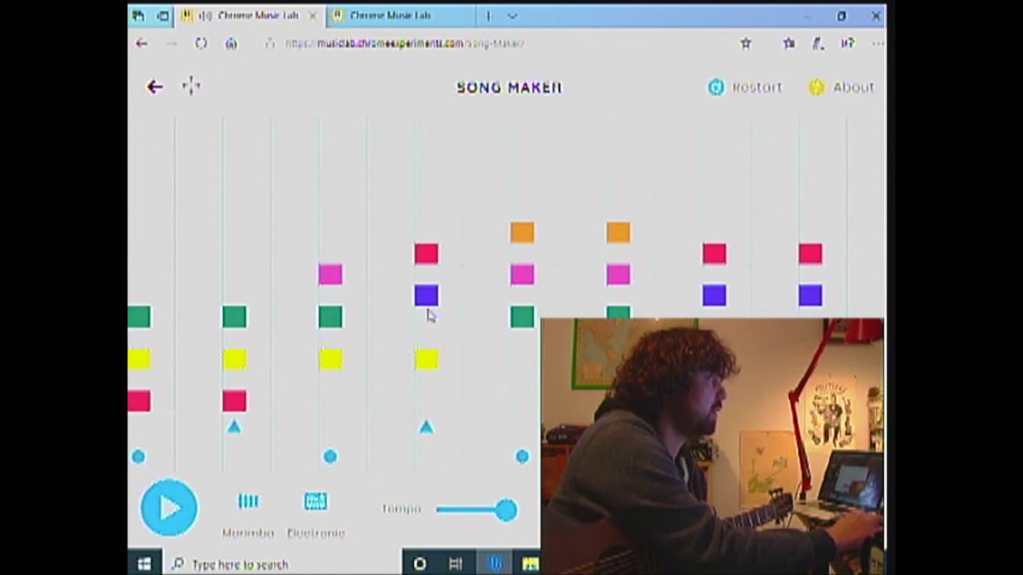
left_click(428, 298)
left_click(426, 318)
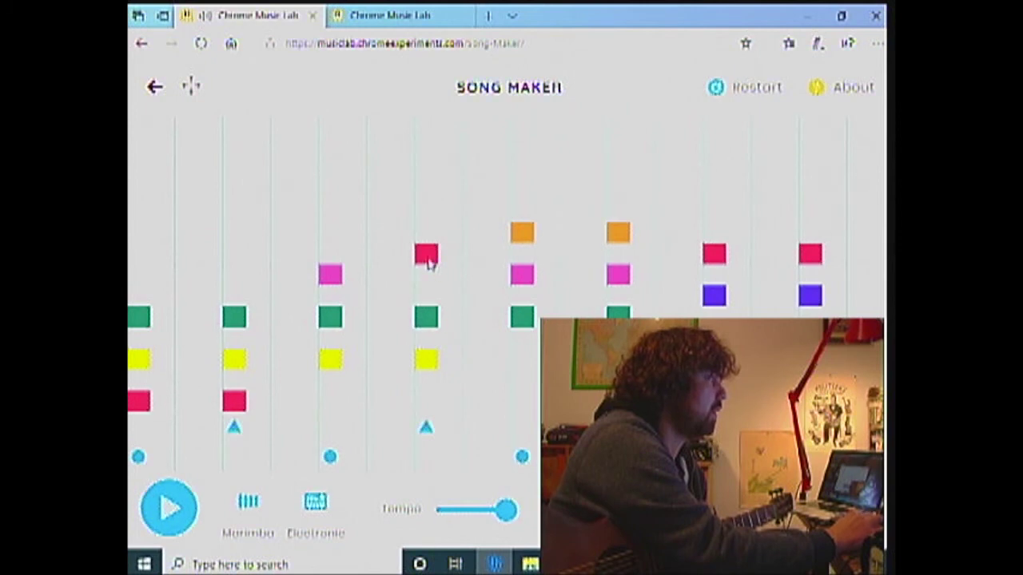
left_click(428, 257)
left_click(428, 276)
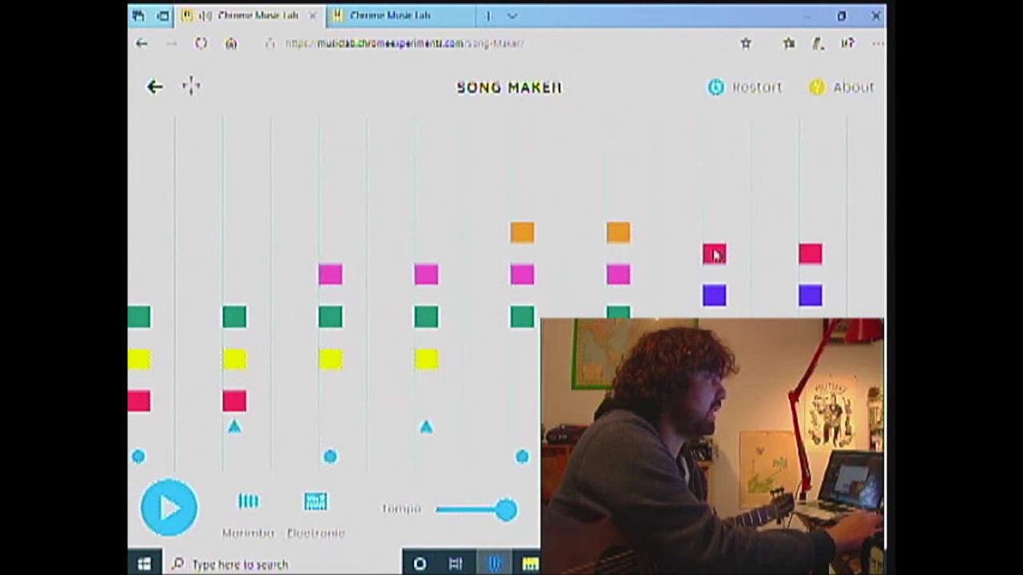
Replace the green-pink-orange chords in columns five and six with purple-red-high-yellow.
left_click(523, 232)
left_click(522, 212)
left_click(521, 274)
left_click(521, 255)
left_click(520, 320)
left_click(521, 295)
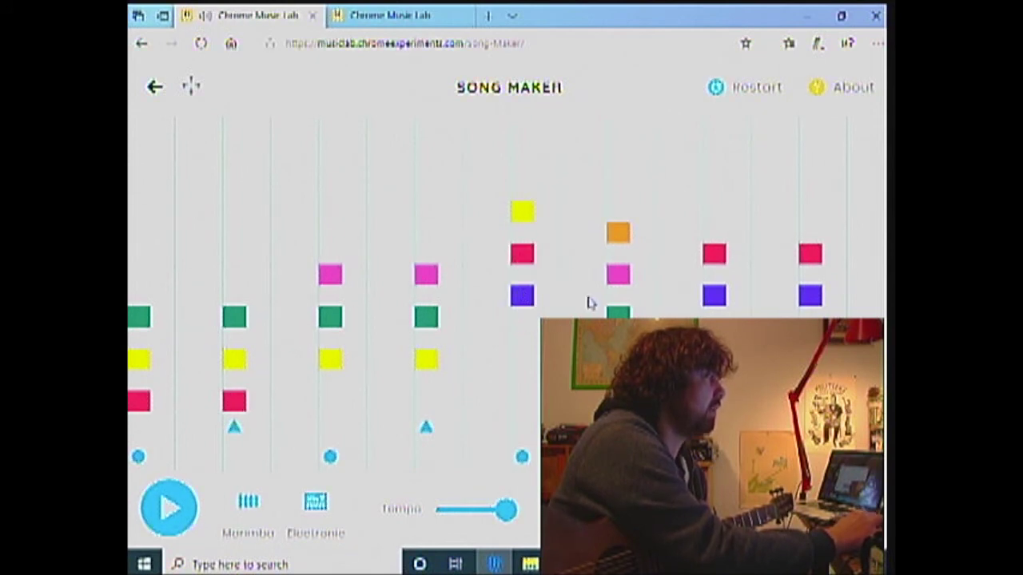
left_click(620, 231)
left_click(618, 213)
left_click(617, 253)
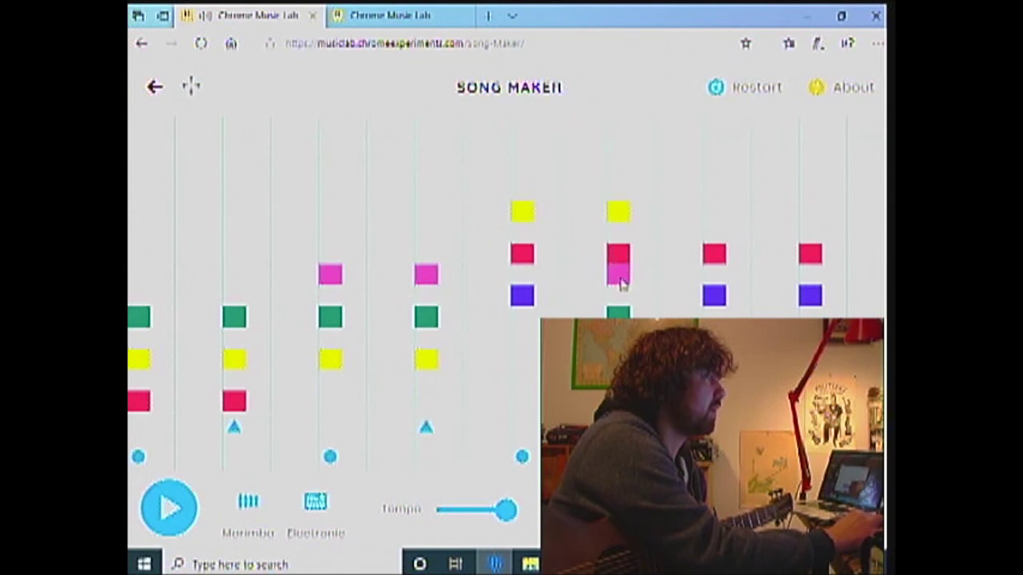
left_click(620, 280)
left_click(621, 311)
left_click(618, 296)
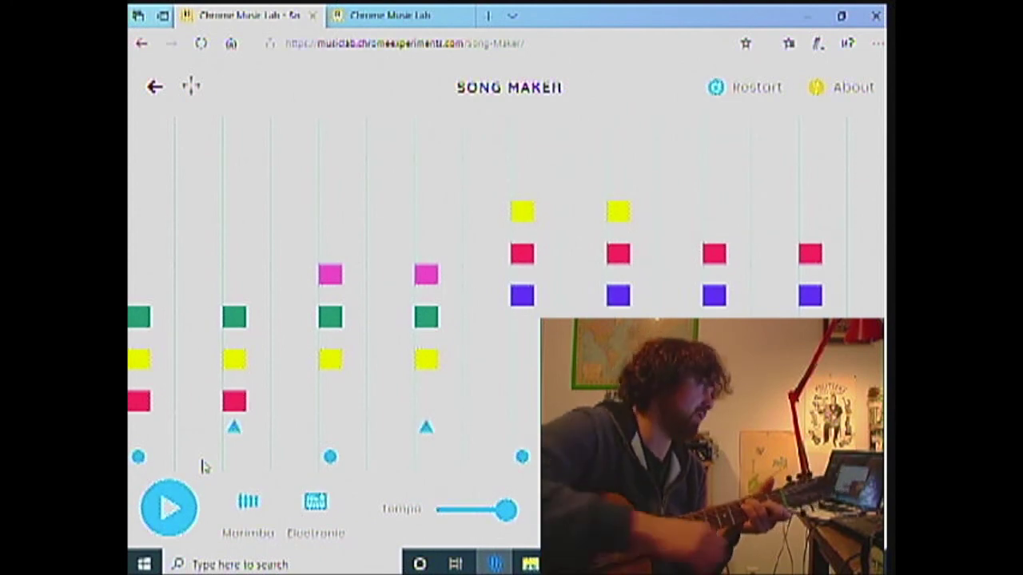
Play the revoiced song with its four chord pairs alongside the guitar.
left_click(169, 503)
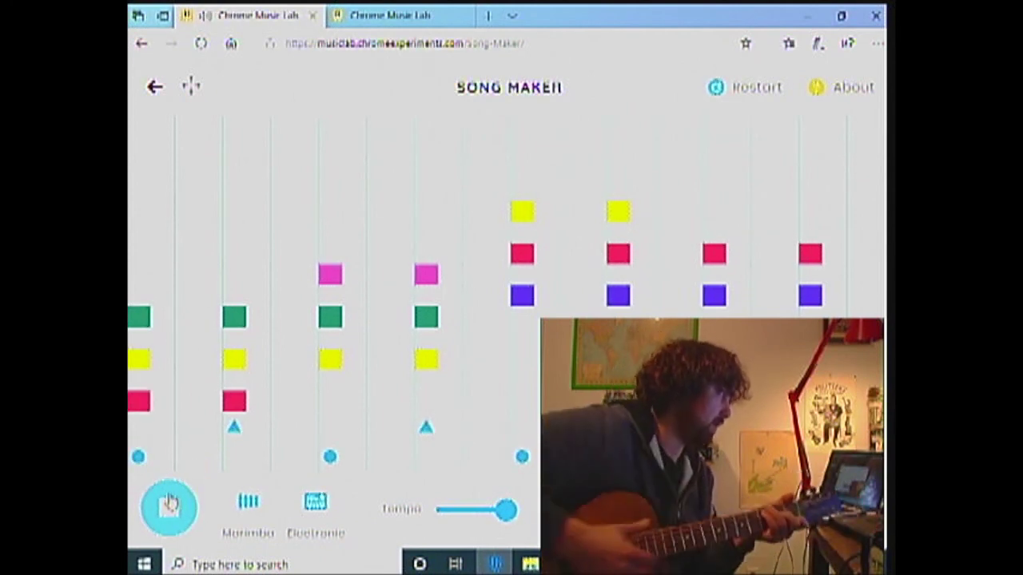